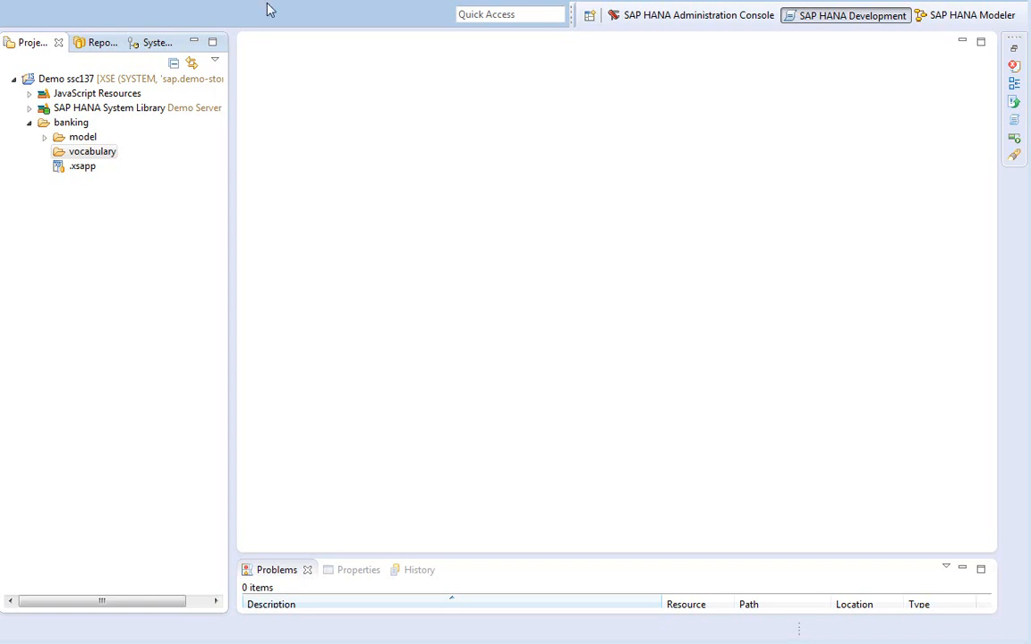
Start a new item in the vocabulary folder, filtering 'voc' to pick Rules Framework > Vocabulary
right_click(101, 157)
mouse_move(204, 168)
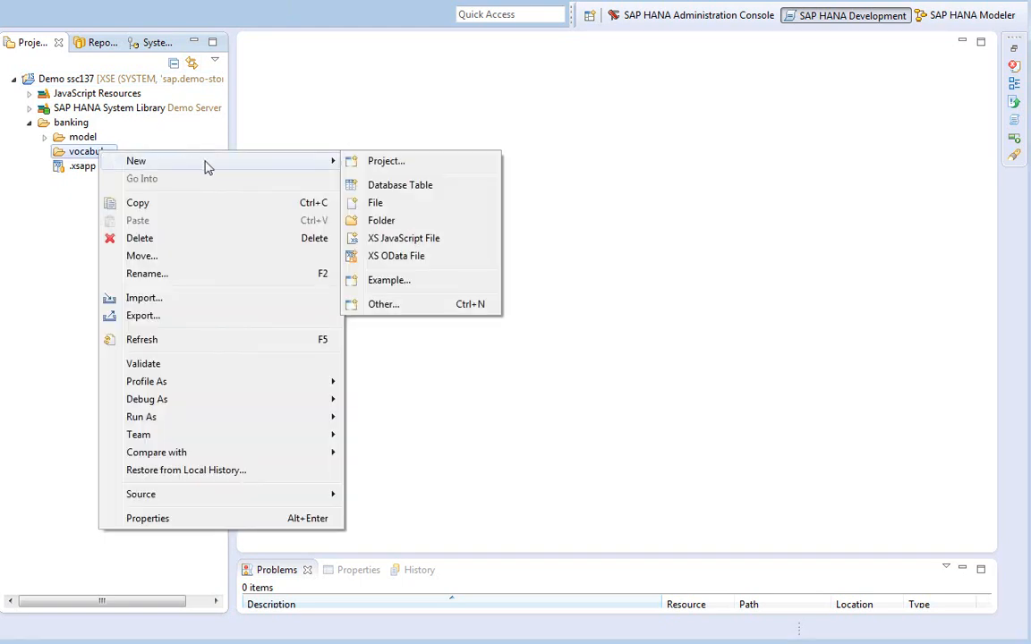
left_click(383, 305)
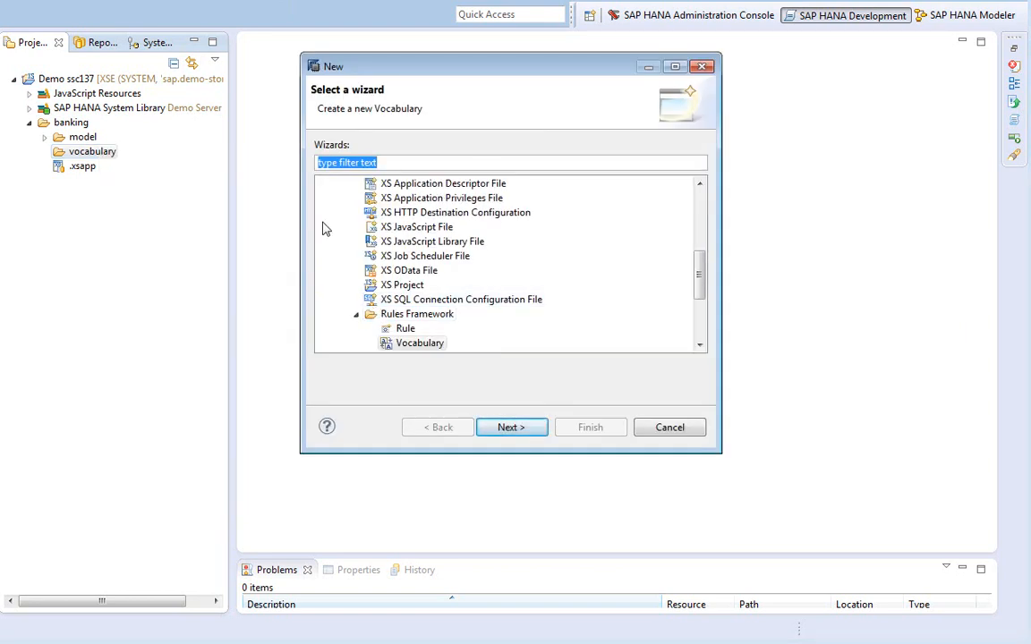
type("voc")
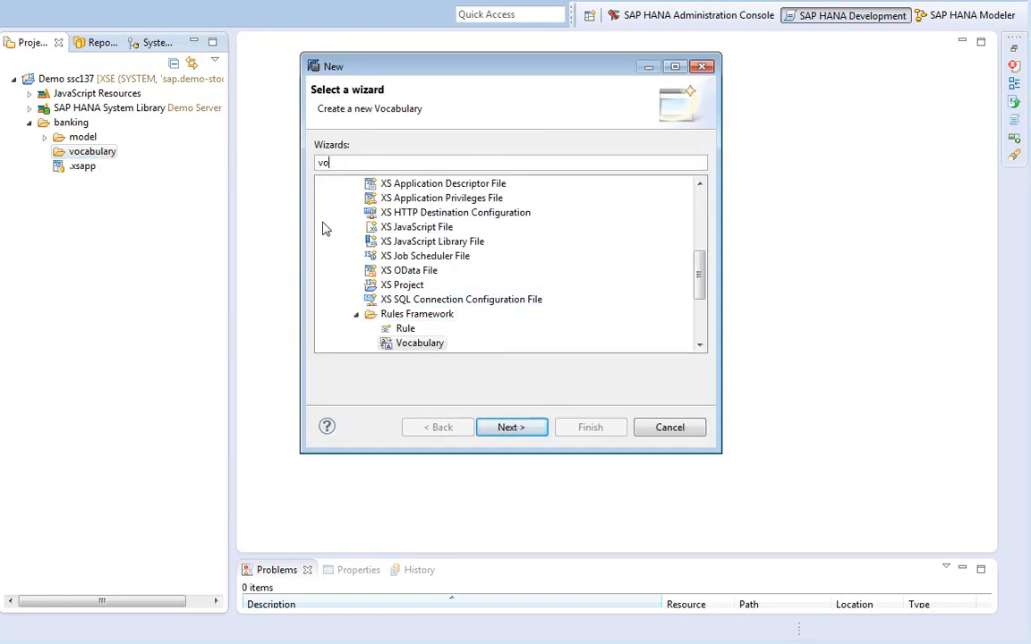
left_click(401, 227)
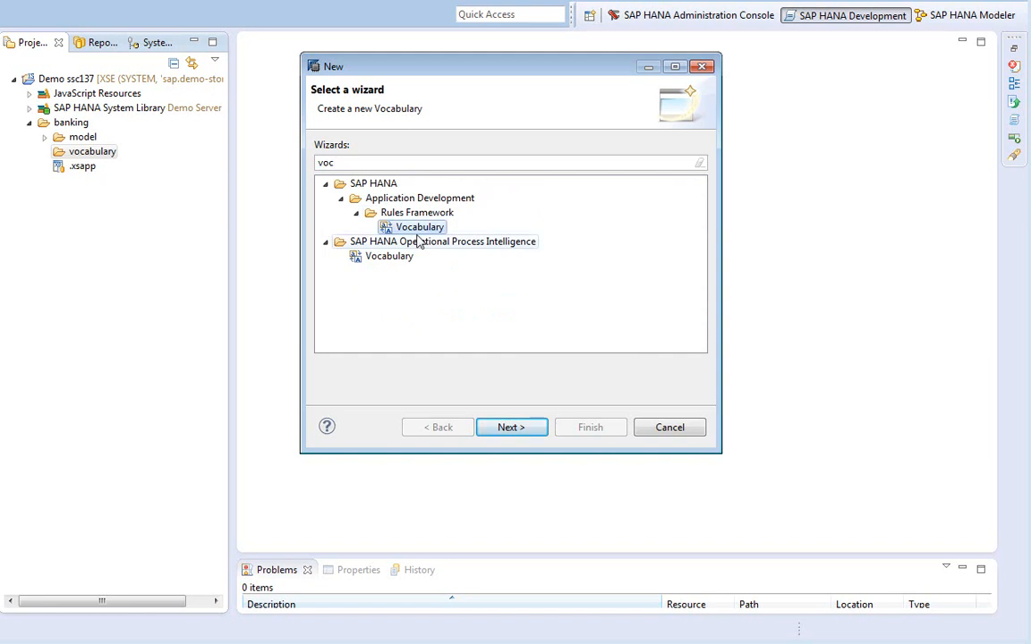
Name the new rule vocabulary 'banking' and move on to its description
left_click(509, 428)
left_click(381, 170)
type("banking")
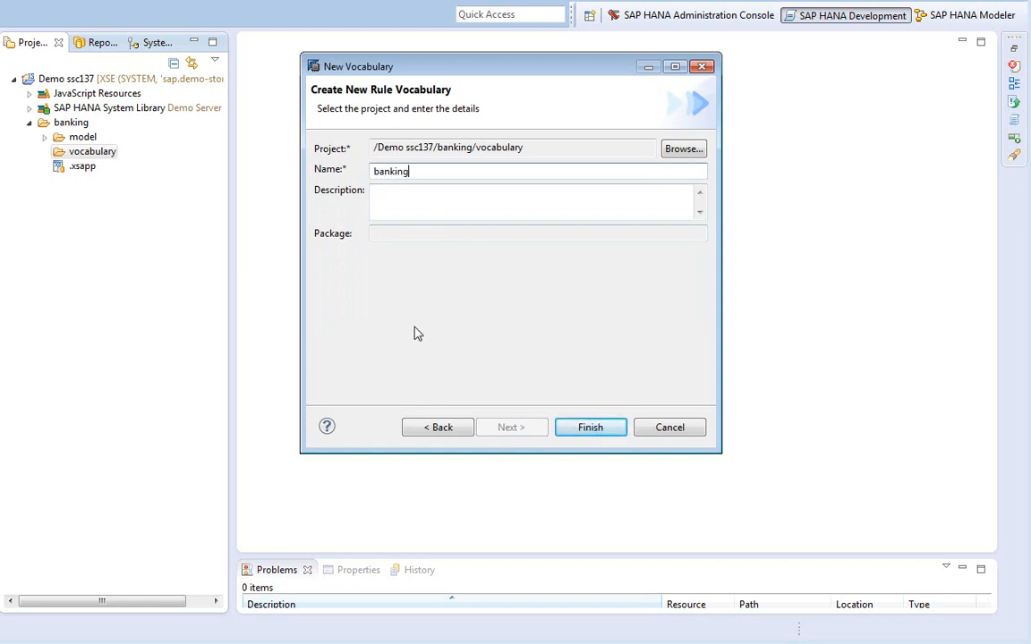
key("Tab")
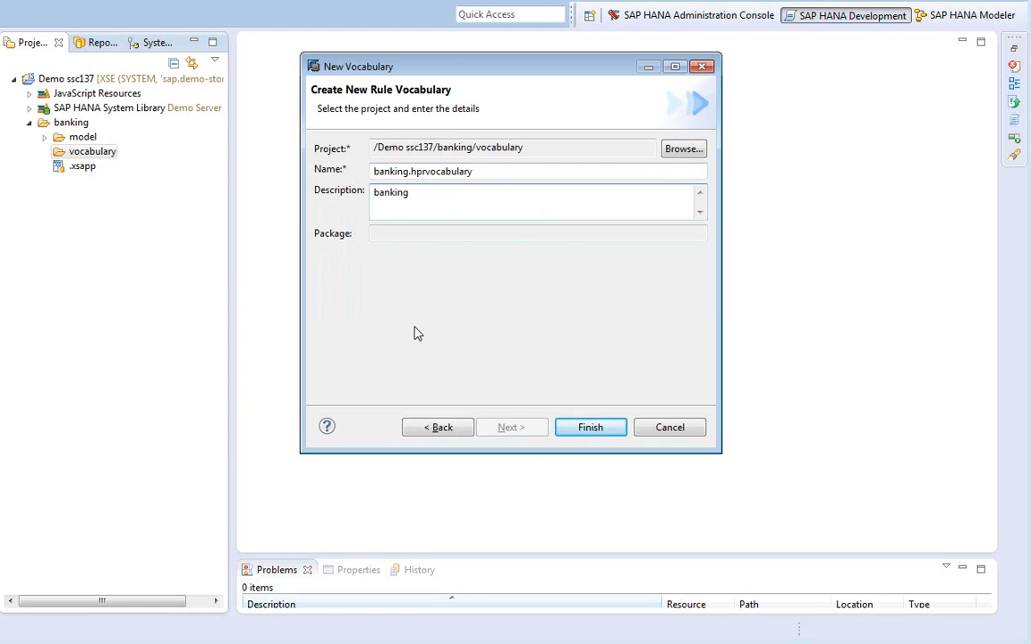
Finish the wizard to create banking.hprvocabulary and maximize its editor showing the empty Data Foundation
left_click(578, 433)
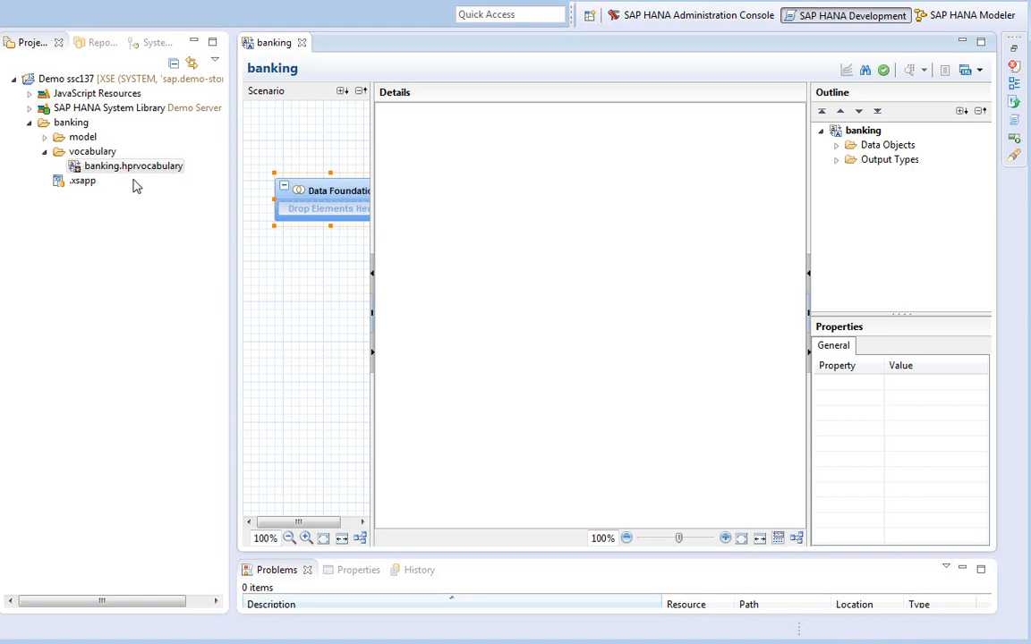
double_click(275, 44)
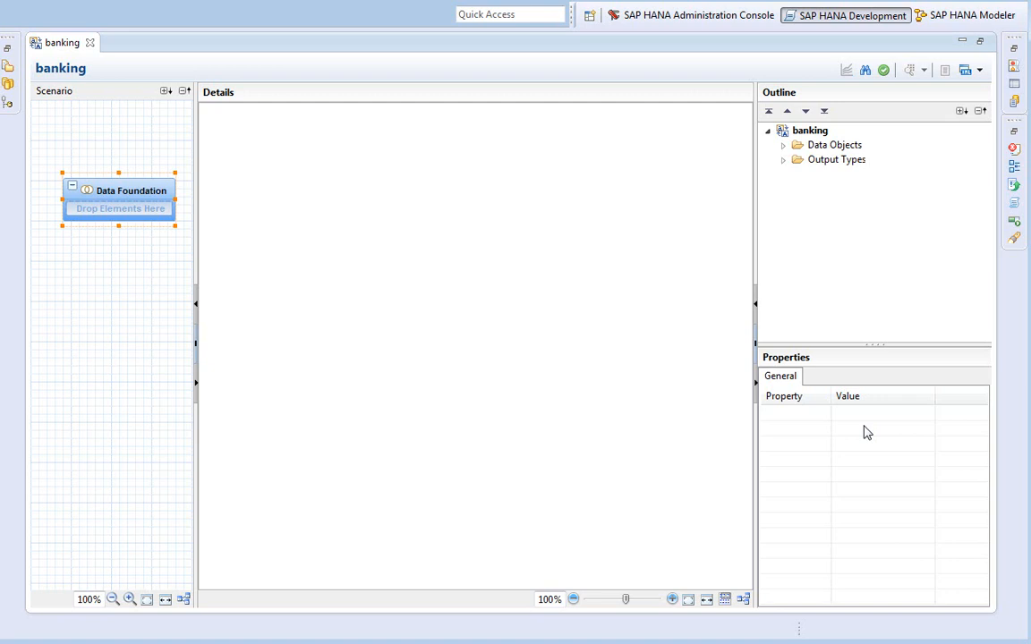
mouse_move(189, 192)
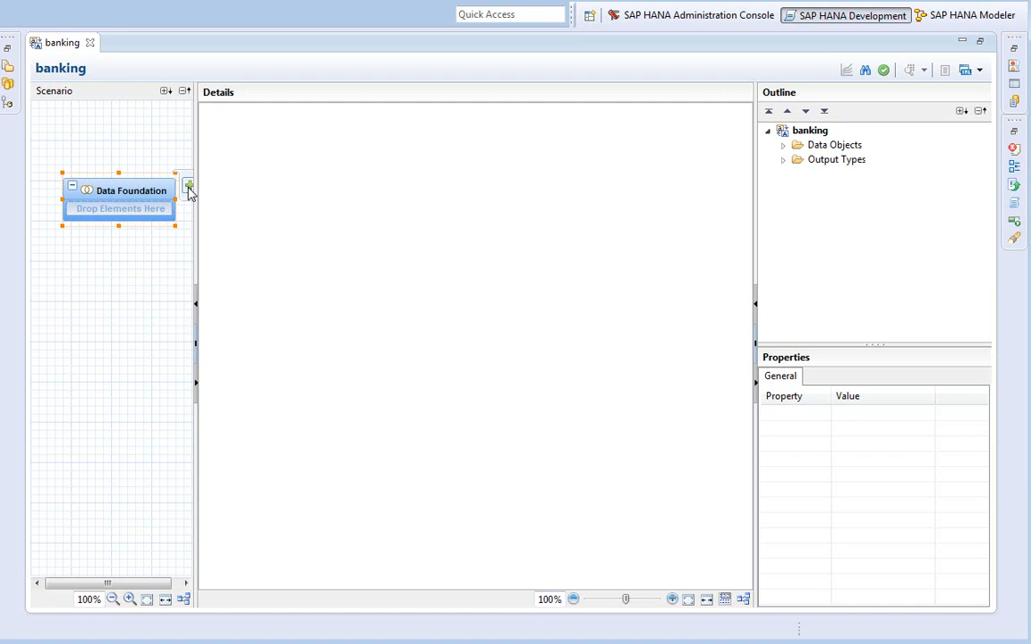
Add the CUSTOMER_BASE and CUSTOMER_PRODUCT_BASE tables, found by searching 'customer', to the Data Foundation
left_click(189, 187)
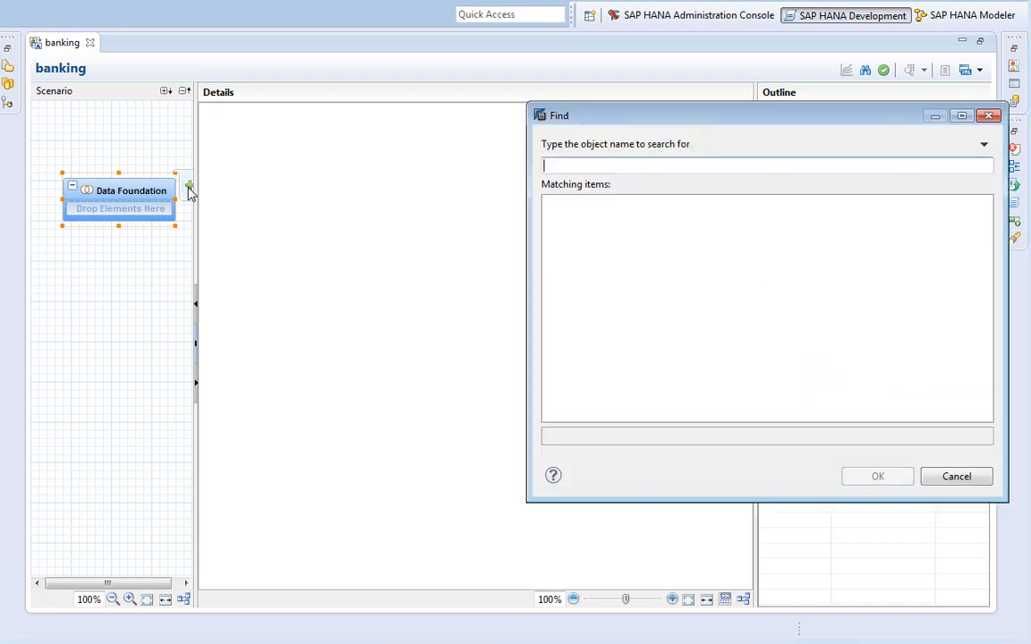
type("customer")
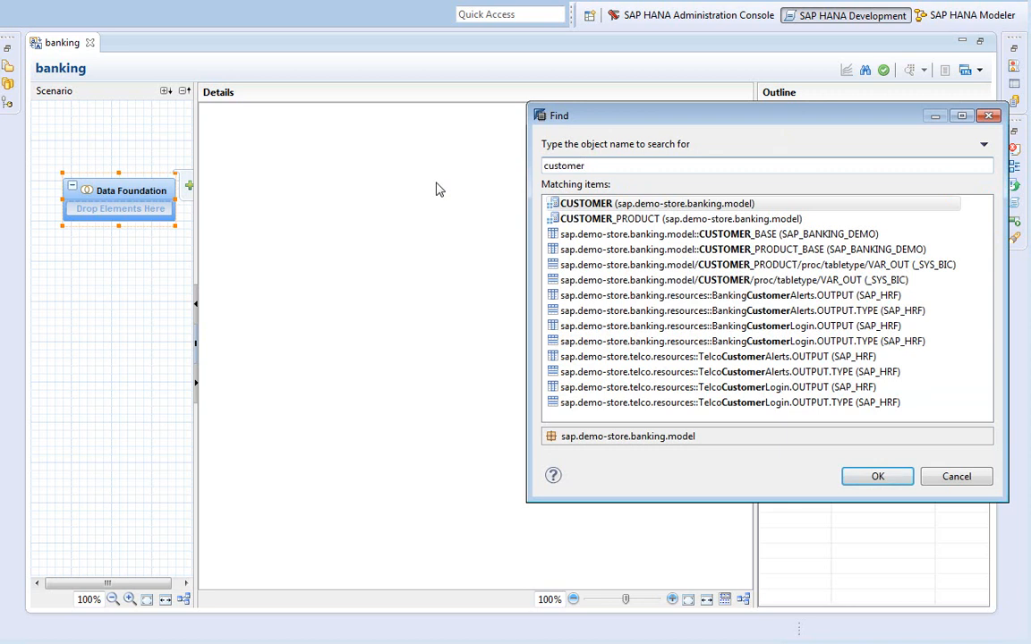
left_click(658, 236)
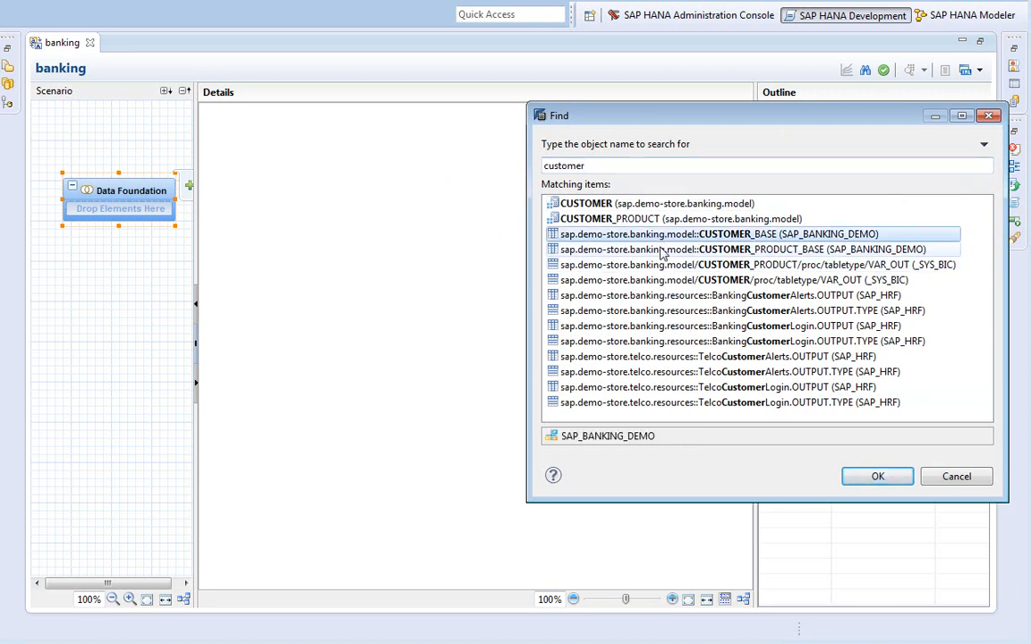
left_click(657, 250, "ctrl")
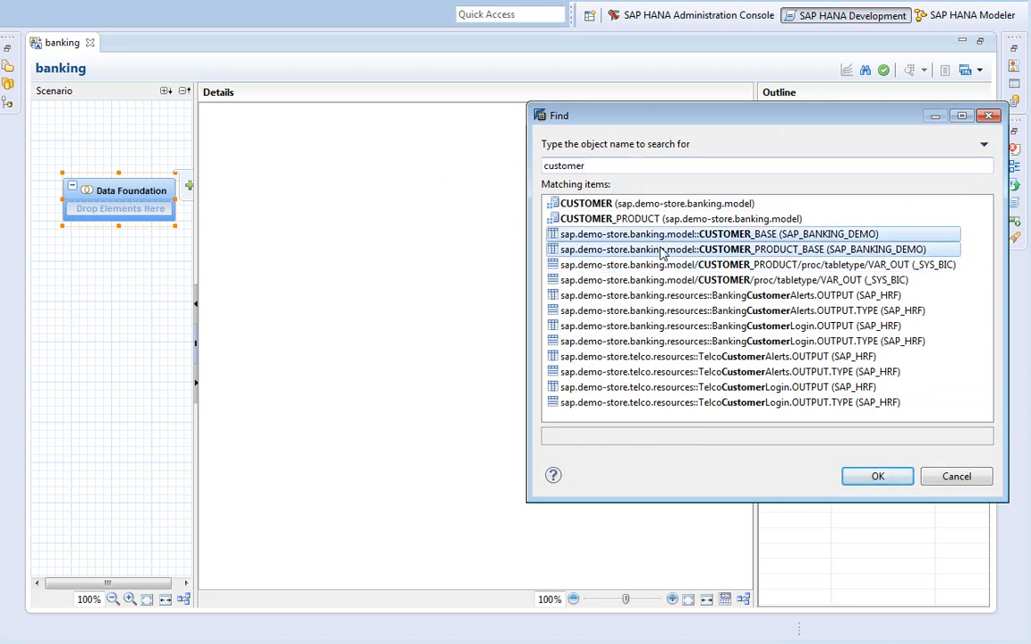
left_click(870, 482)
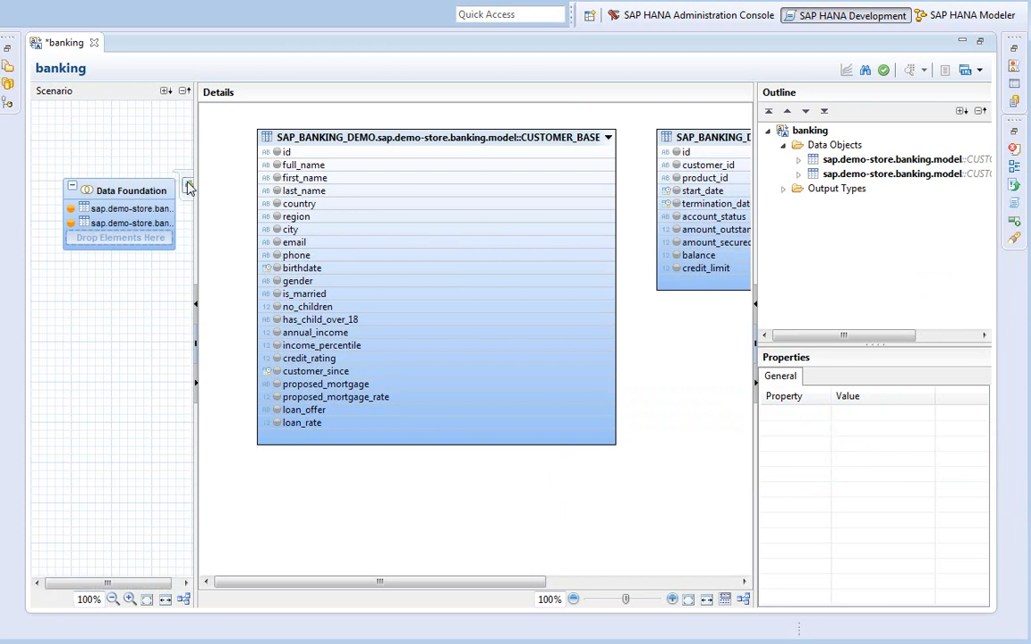
Search 'product' and add the PRODUCT table to the Data Foundation
left_click(189, 187)
type("p")
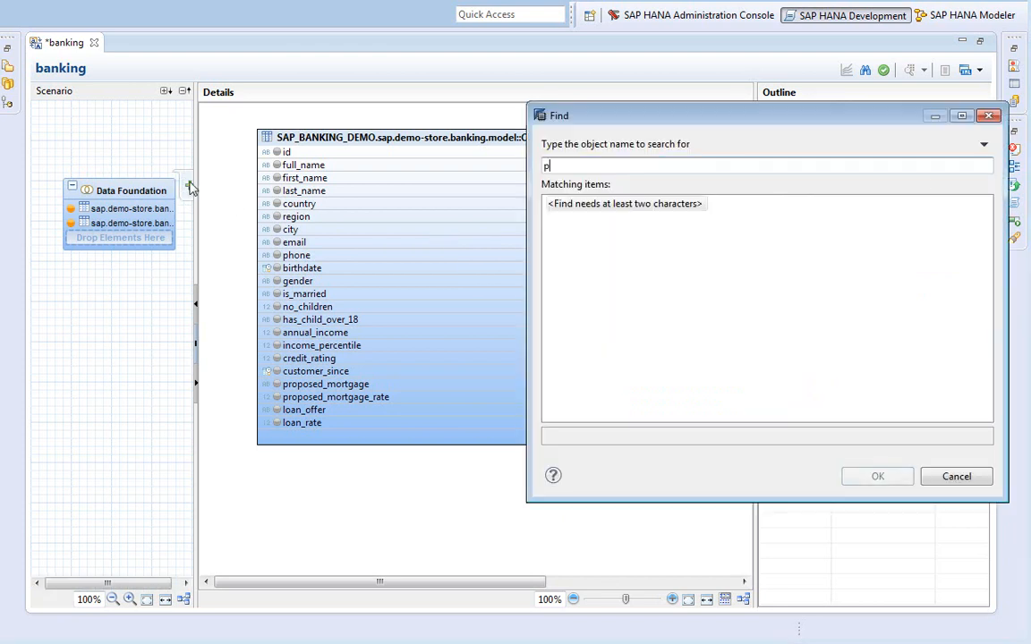
type("roduct")
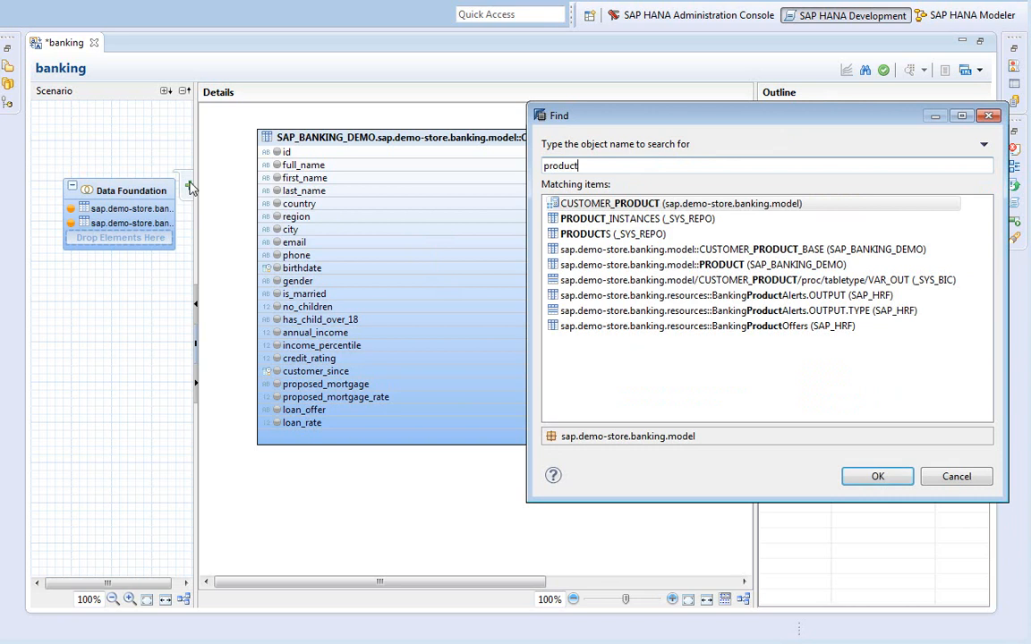
left_click(621, 267)
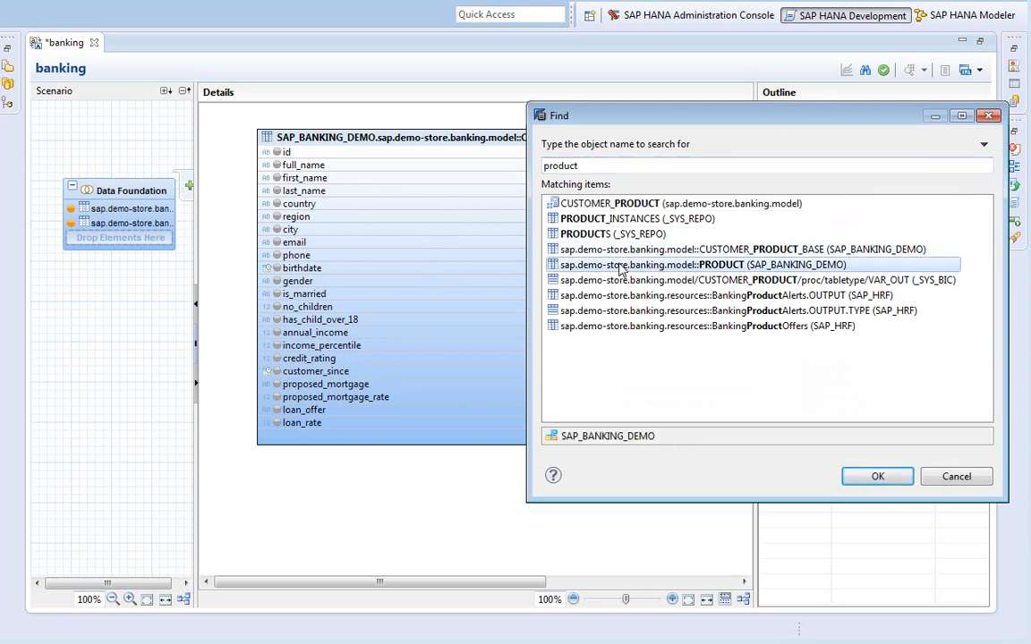
left_click(852, 477)
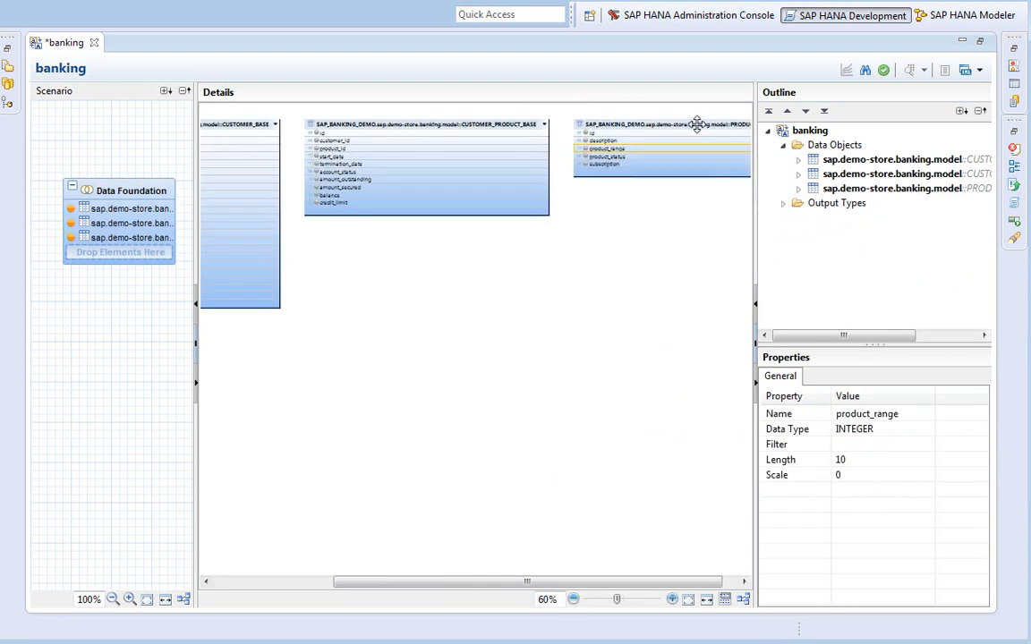
Position the PRODUCT table below CUSTOMER_PRODUCT_BASE with the canvas zoomed to 100%
left_click(695, 139)
left_click_drag(695, 139, 455, 288)
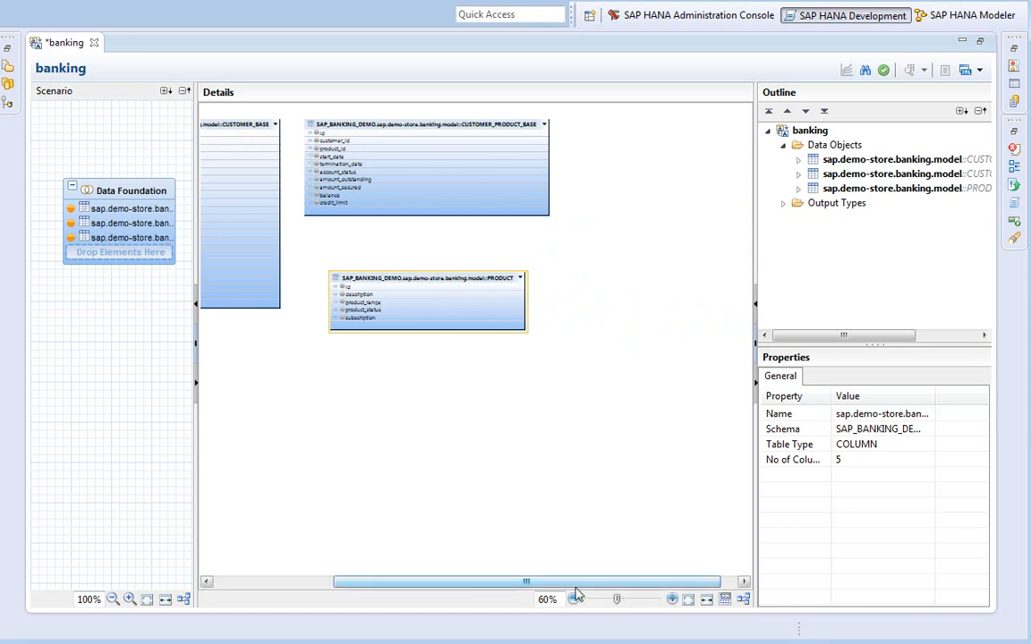
left_click_drag(573, 581, 455, 575)
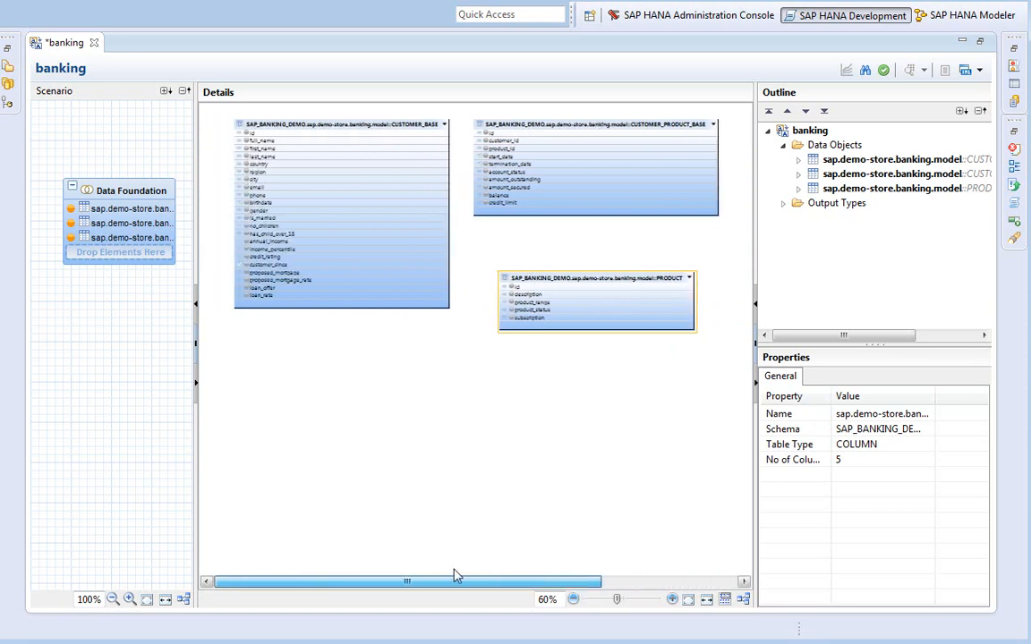
left_click(672, 598)
left_click(672, 599)
left_click(672, 599)
left_click(672, 599)
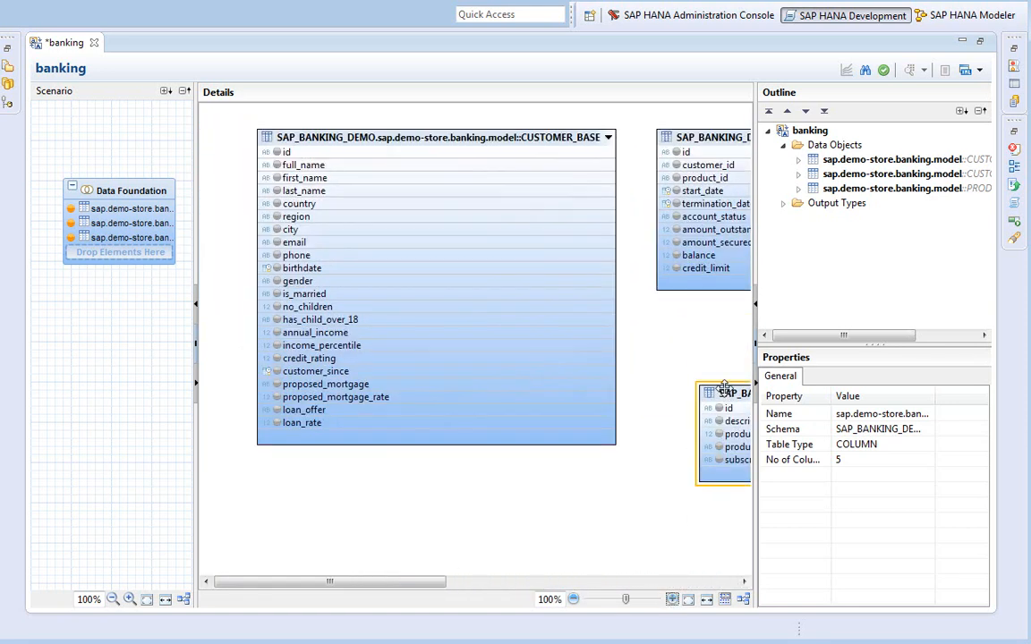
left_click_drag(719, 389, 655, 339)
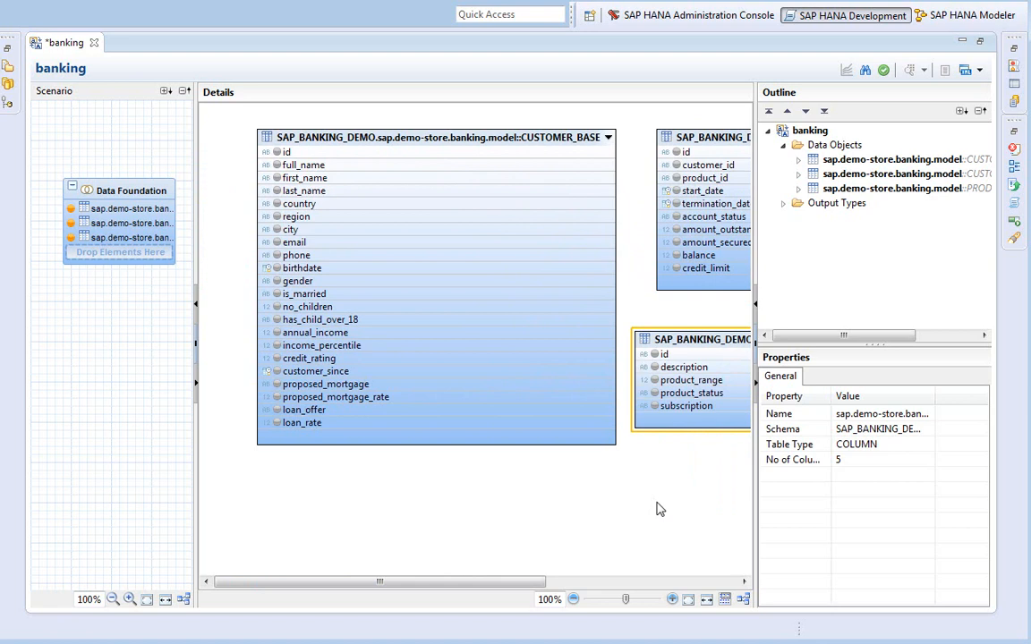
Rename the CUSTOMER_BASE and CUSTOMER_PRODUCT_BASE data objects to customer and customer_product
left_click(911, 162)
left_click(873, 414)
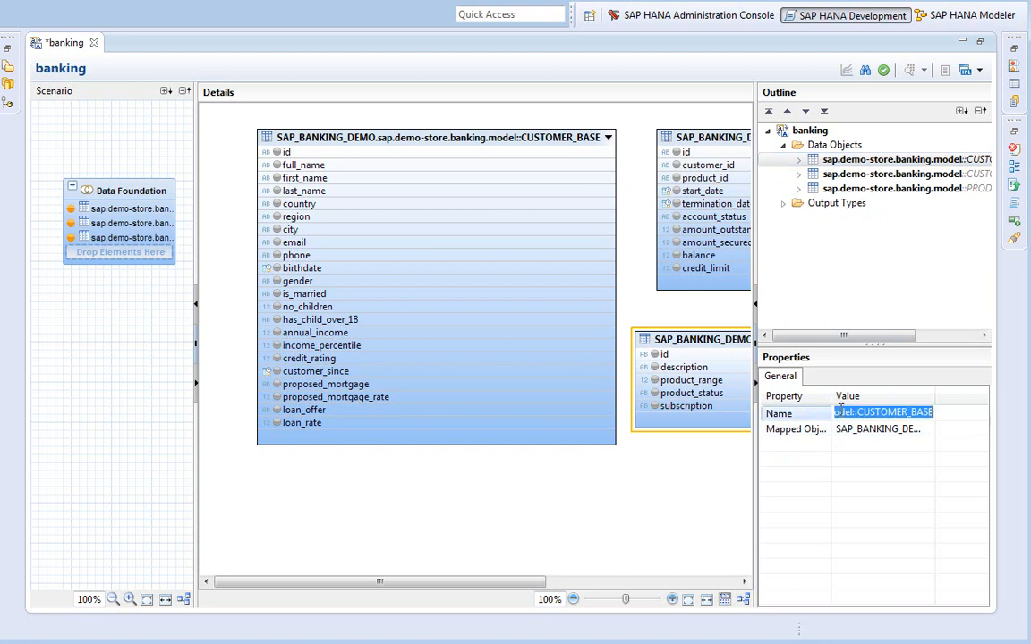
type("cus")
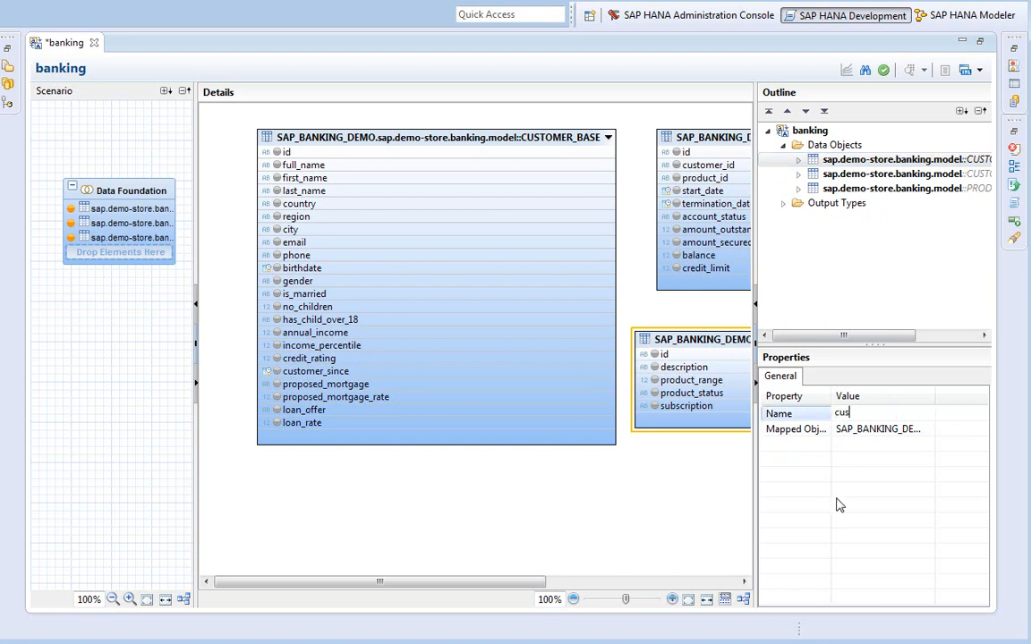
type("tomer")
key("Return")
left_click(869, 176)
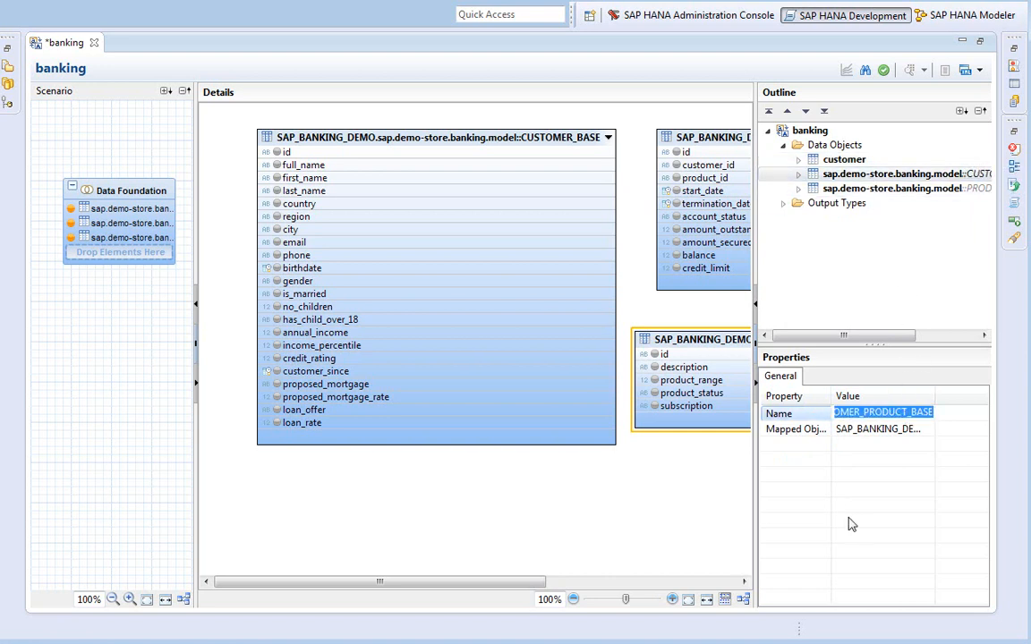
type("custo")
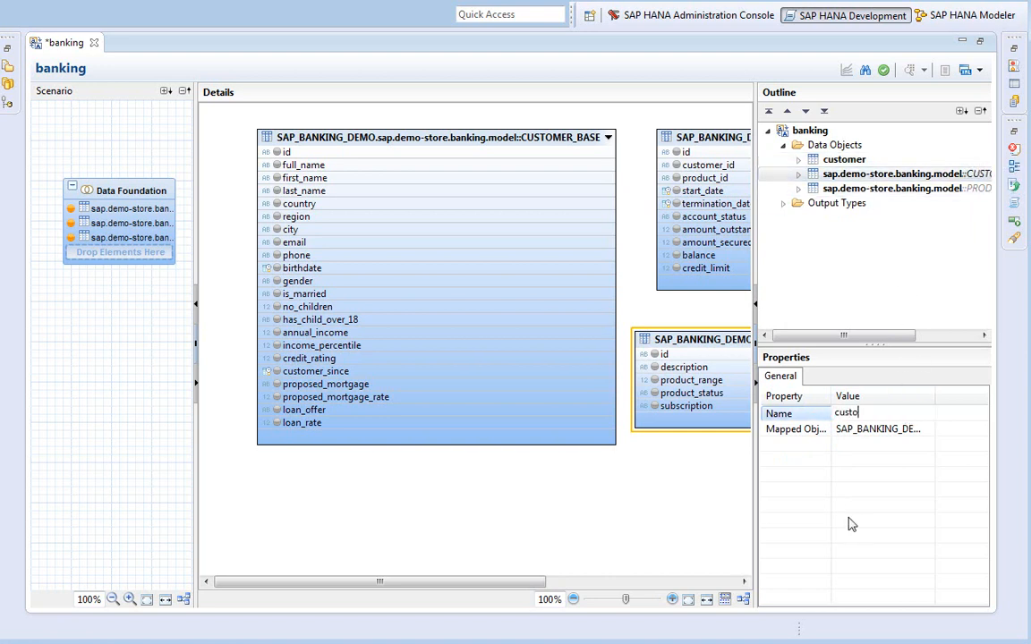
type("mer_product")
key("Return")
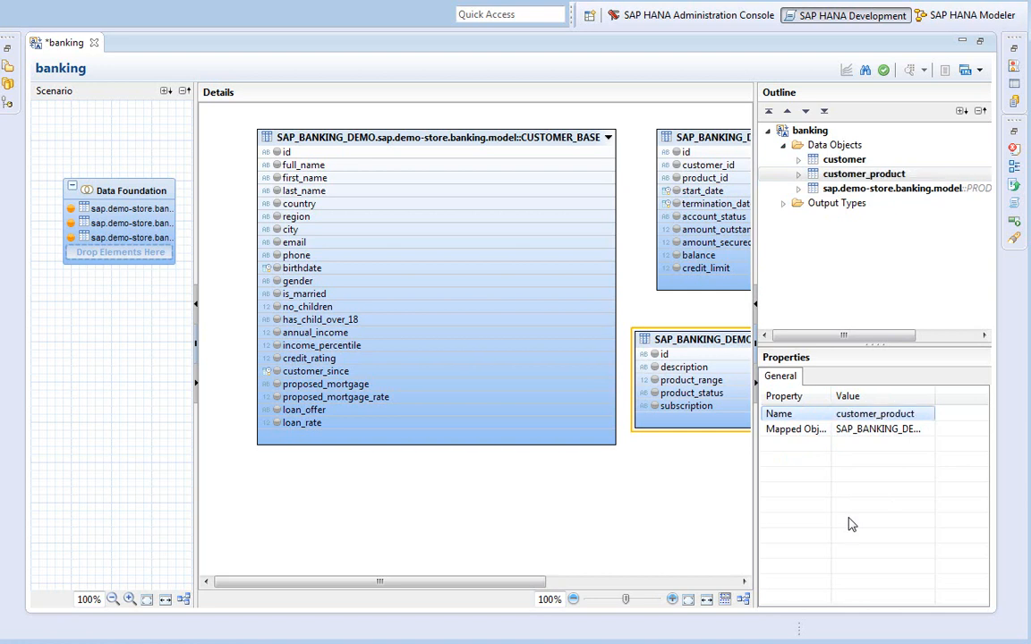
Rename the PRODUCT data object to product and add id as a customer attribute
left_click(872, 189)
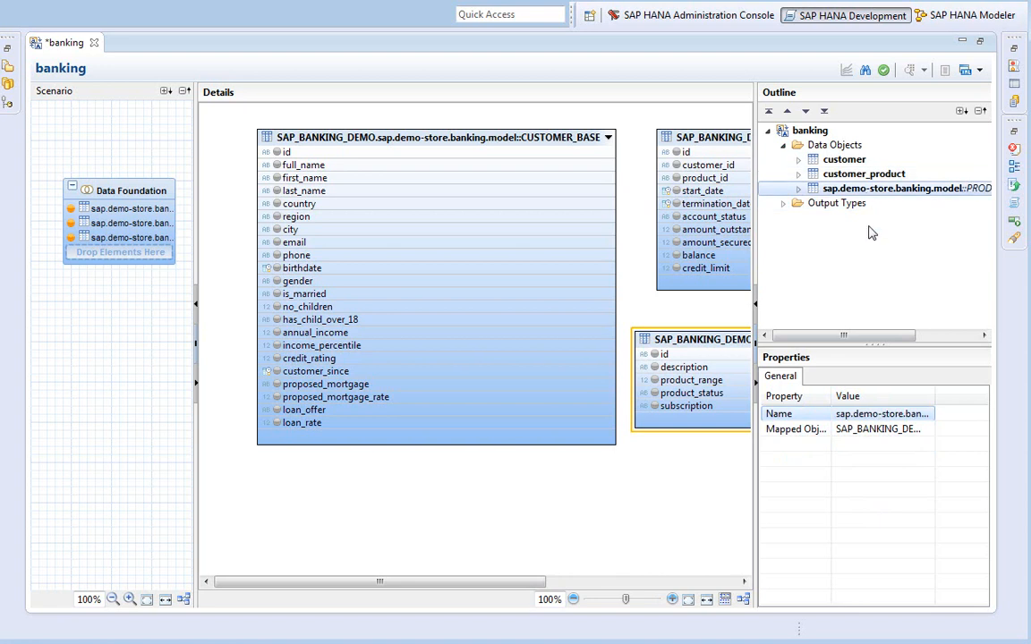
left_click(882, 413)
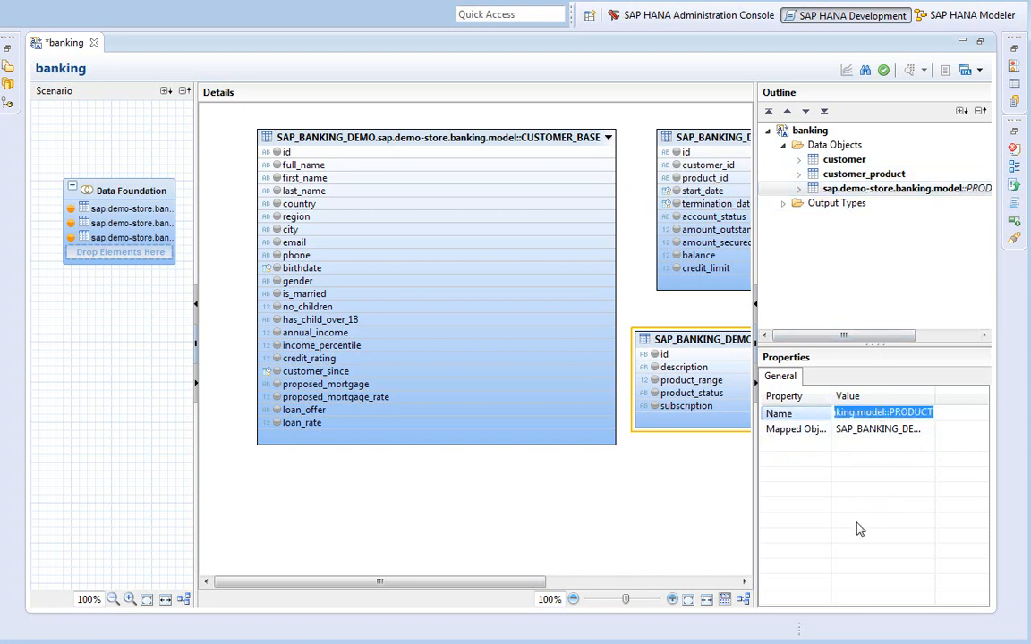
type("product")
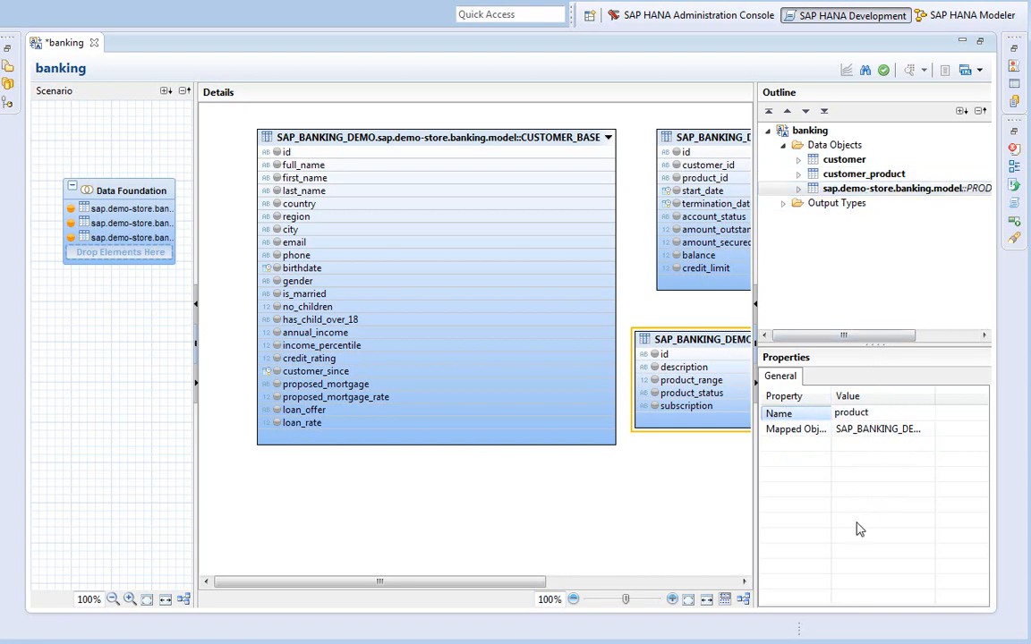
key("Return")
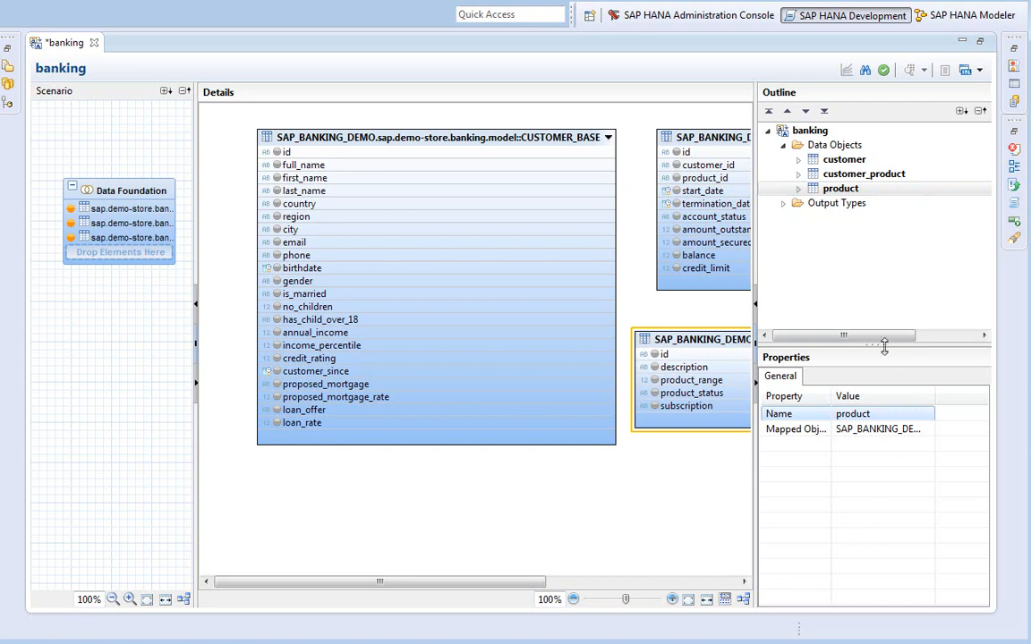
left_click_drag(875, 346, 879, 481)
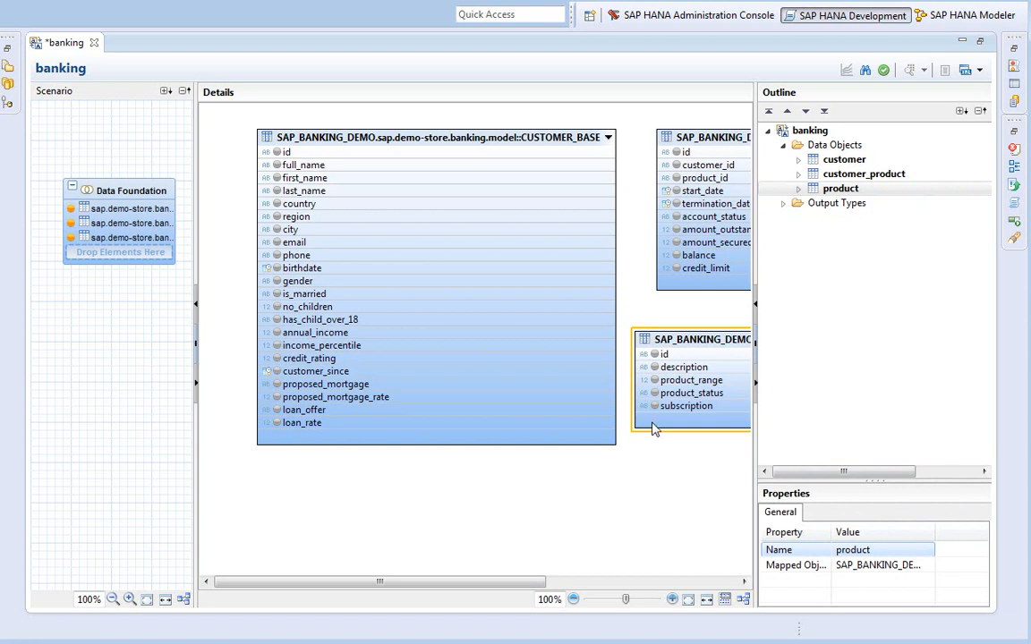
left_click(286, 153)
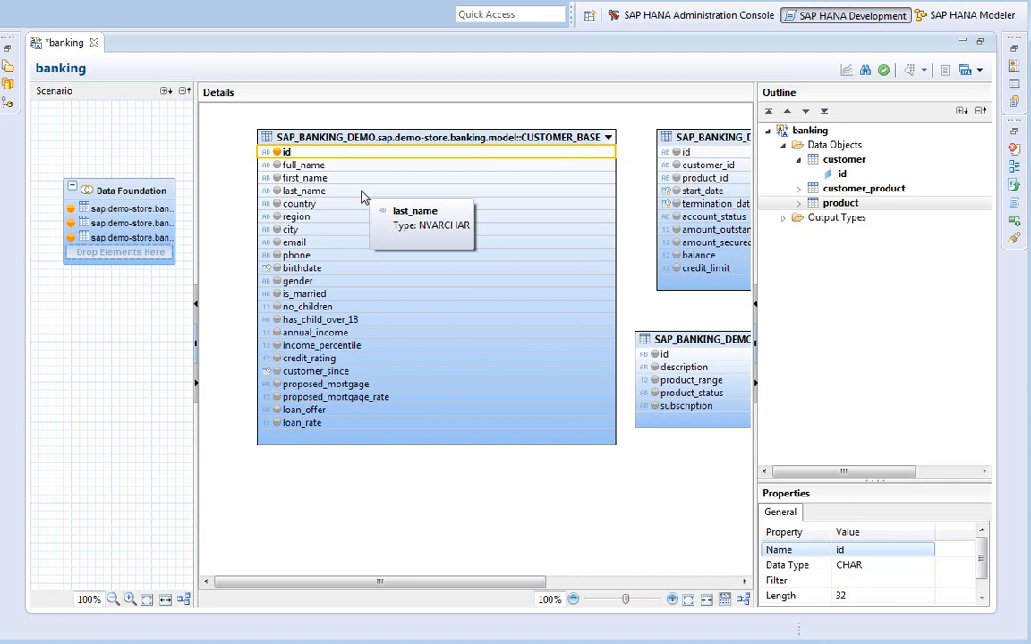
Add customer attributes full_name through no_children, plus annual_income, income_percentile, credit_rating and customer_since
left_click(277, 165)
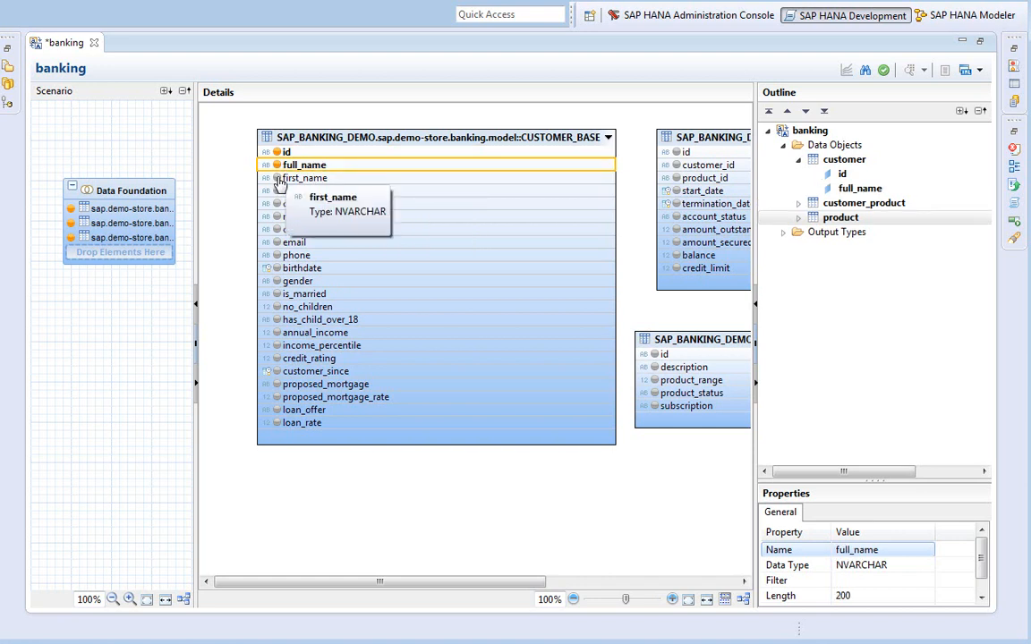
left_click(278, 178)
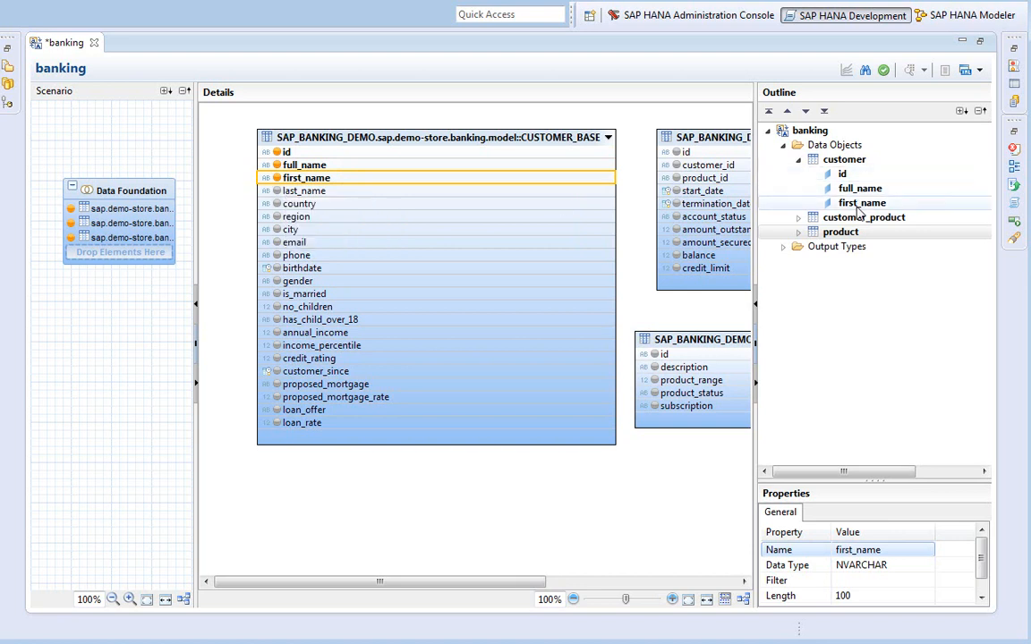
left_click(278, 191)
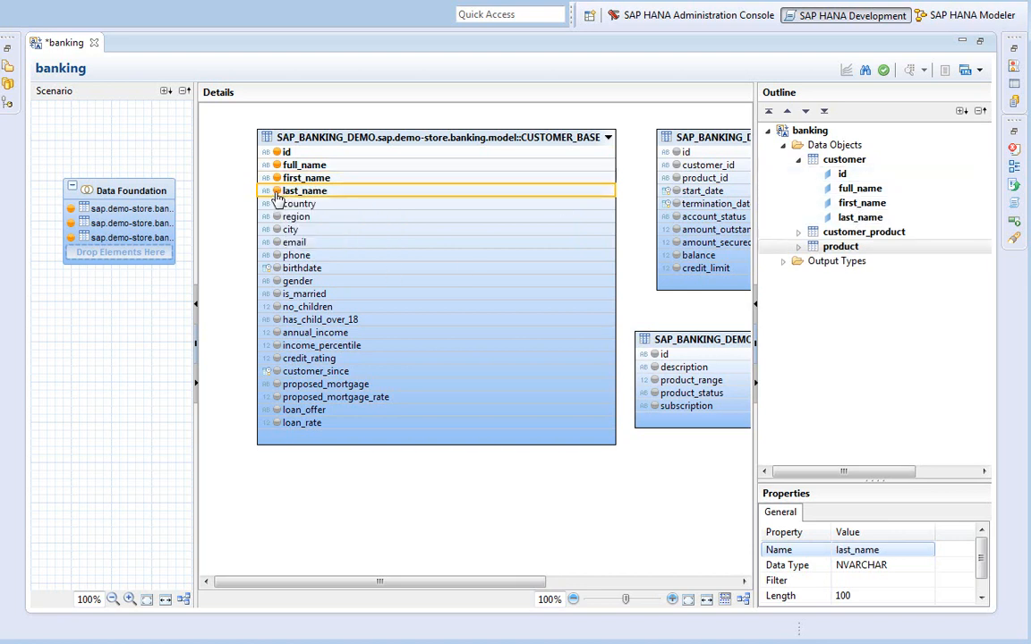
left_click(277, 205)
left_click(277, 217)
left_click(278, 230)
left_click(277, 243)
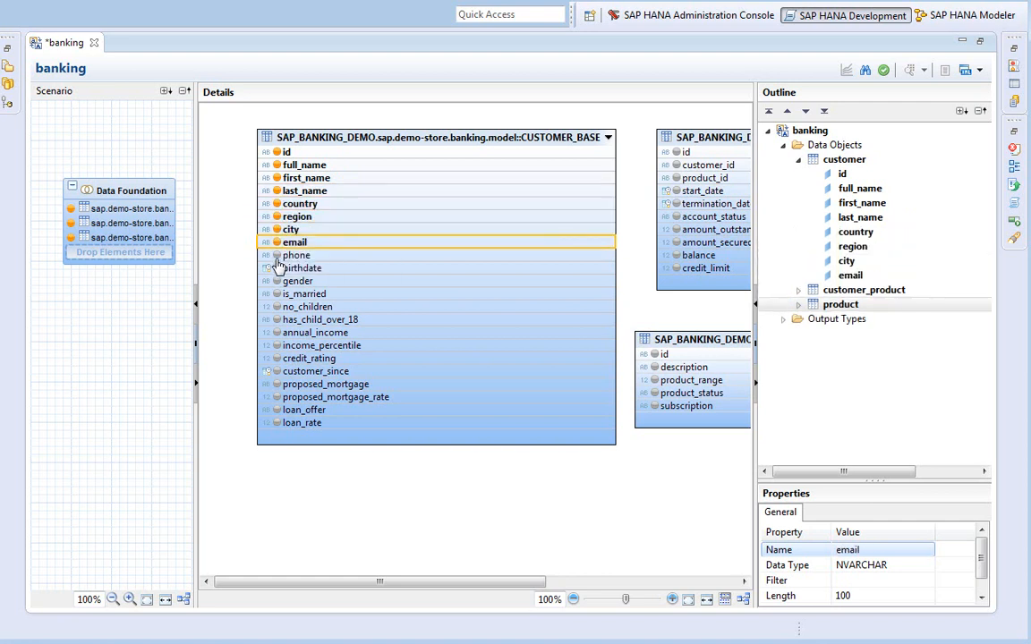
left_click(278, 256)
left_click(277, 269)
left_click(278, 281)
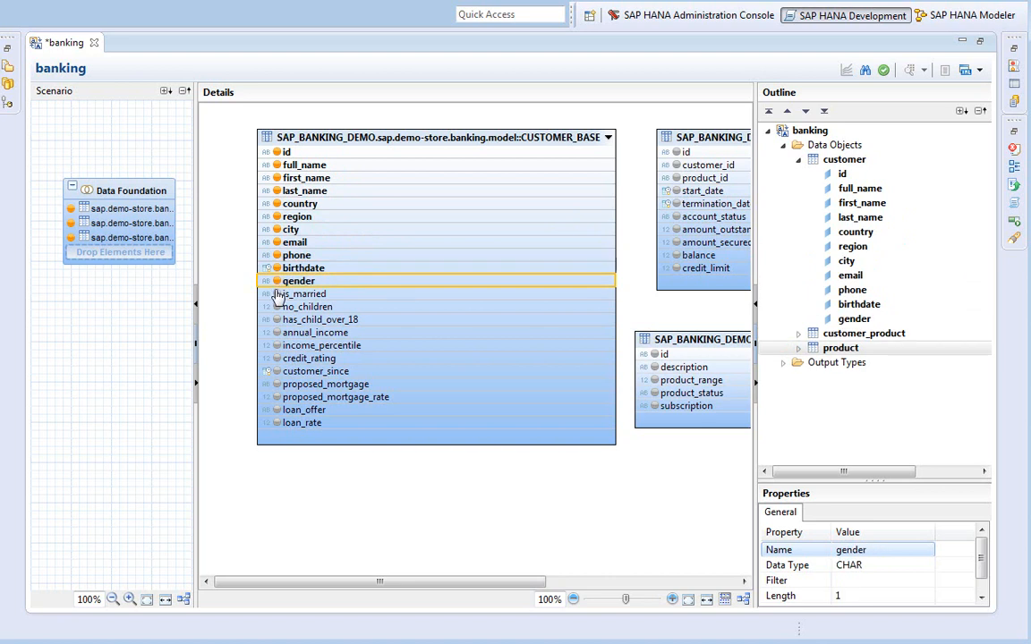
left_click(278, 294)
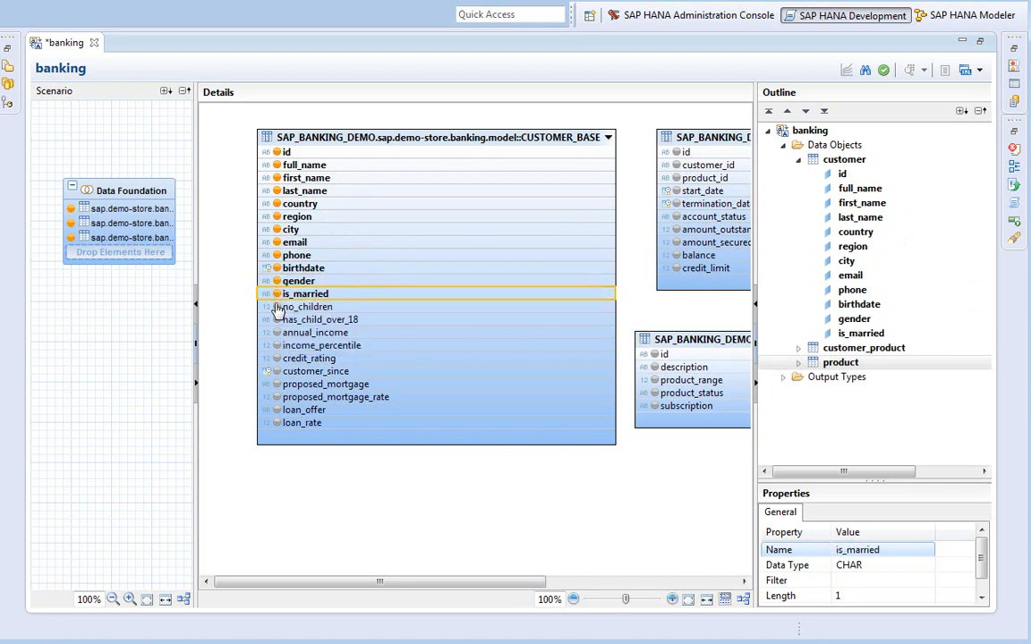
left_click(277, 307)
left_click(277, 333)
left_click(277, 345)
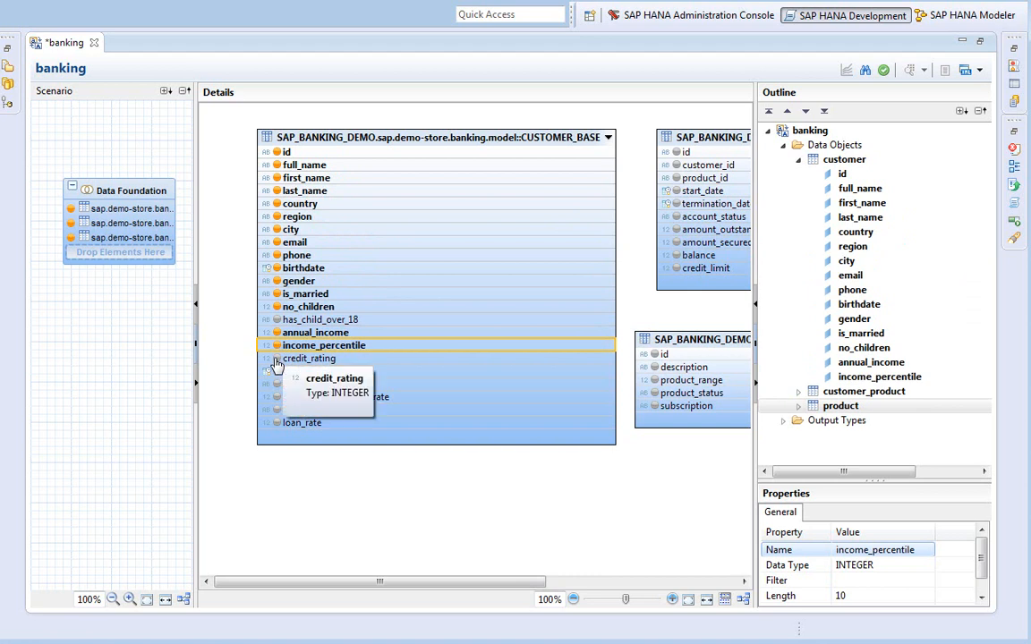
left_click(277, 358)
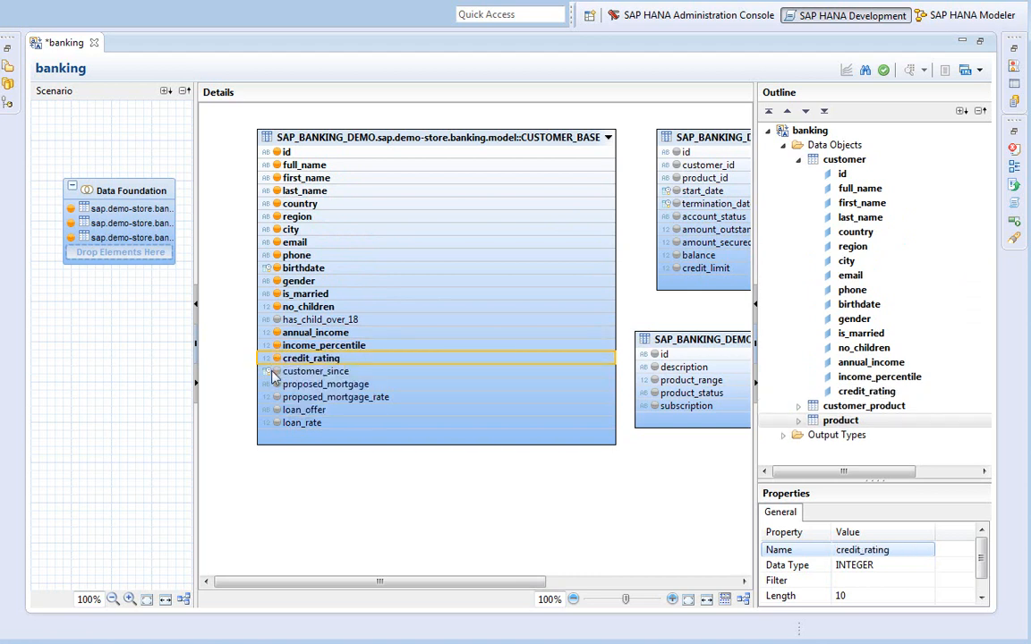
left_click(278, 371)
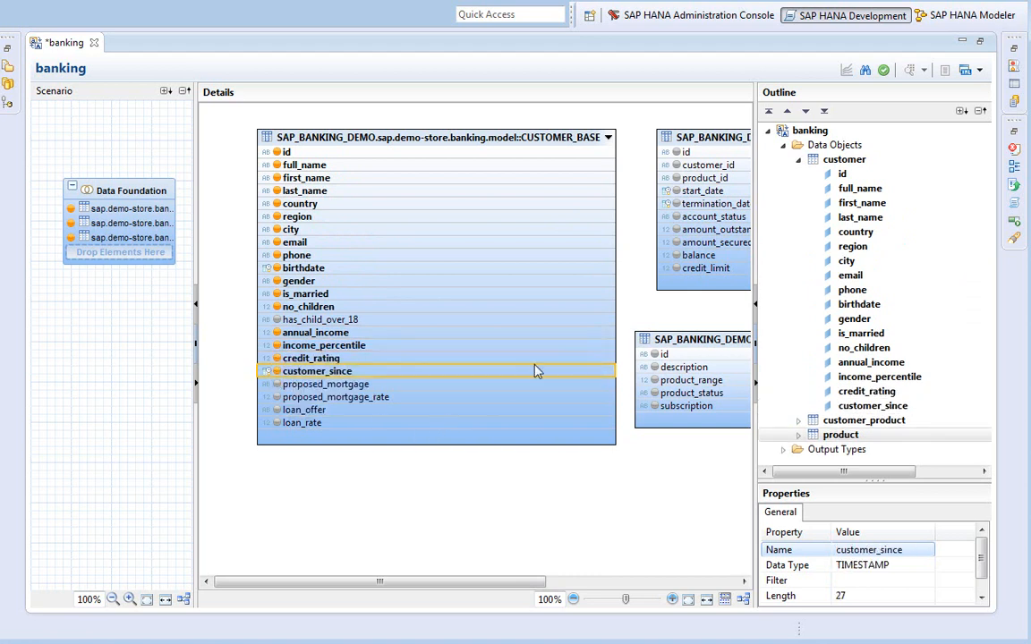
Add all ten customer_product columns, id through credit_limit, as attributes
left_click(675, 152)
left_click(676, 165)
left_click(675, 178)
left_click(676, 191)
left_click(676, 204)
left_click(675, 216)
left_click(675, 230)
left_click(675, 243)
left_click(675, 255)
left_click(675, 267)
Add product attributes id, description, product_range, product_status and subscription, then collapse the Outline nodes
left_click(656, 355)
left_click(657, 368)
left_click(657, 380)
left_click(654, 394)
left_click(655, 406)
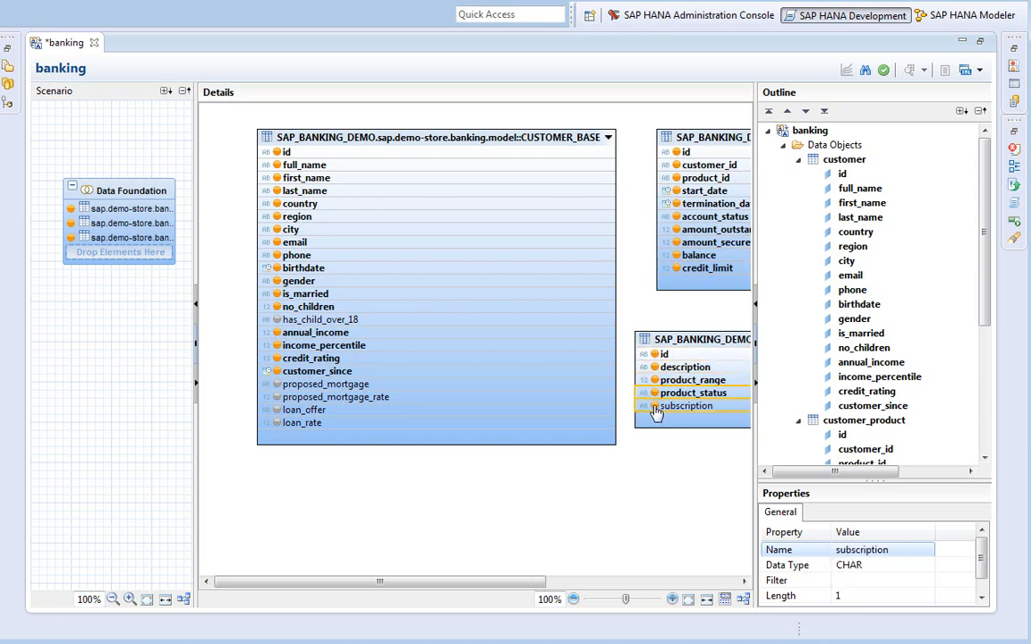
left_click(798, 159)
left_click(799, 174)
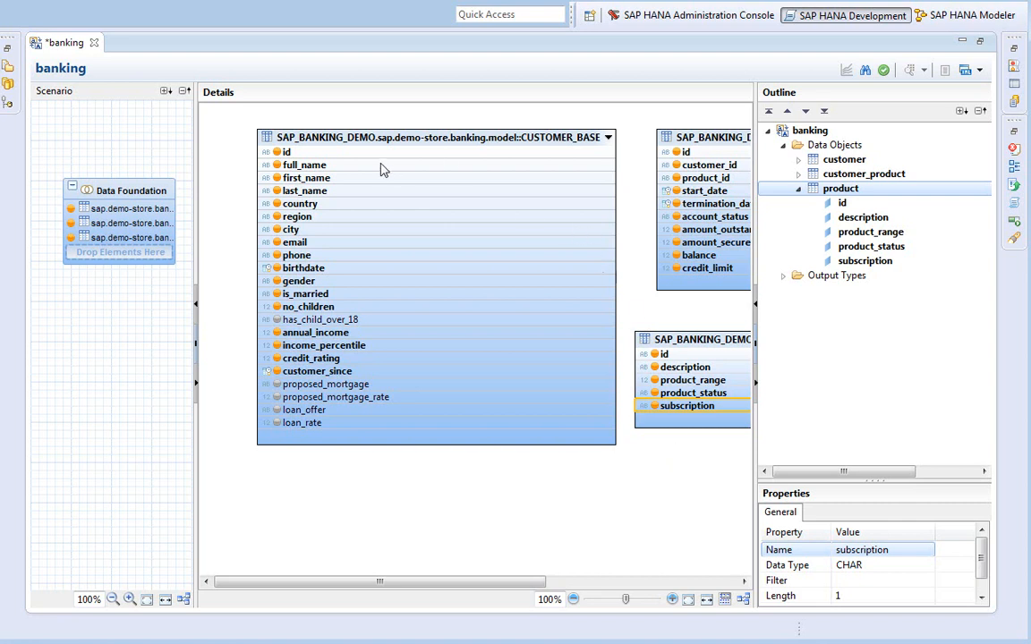
Join customer id to customer_product's customer_id with cardinality 1..n
left_click(483, 154)
left_click_drag(485, 159, 676, 169)
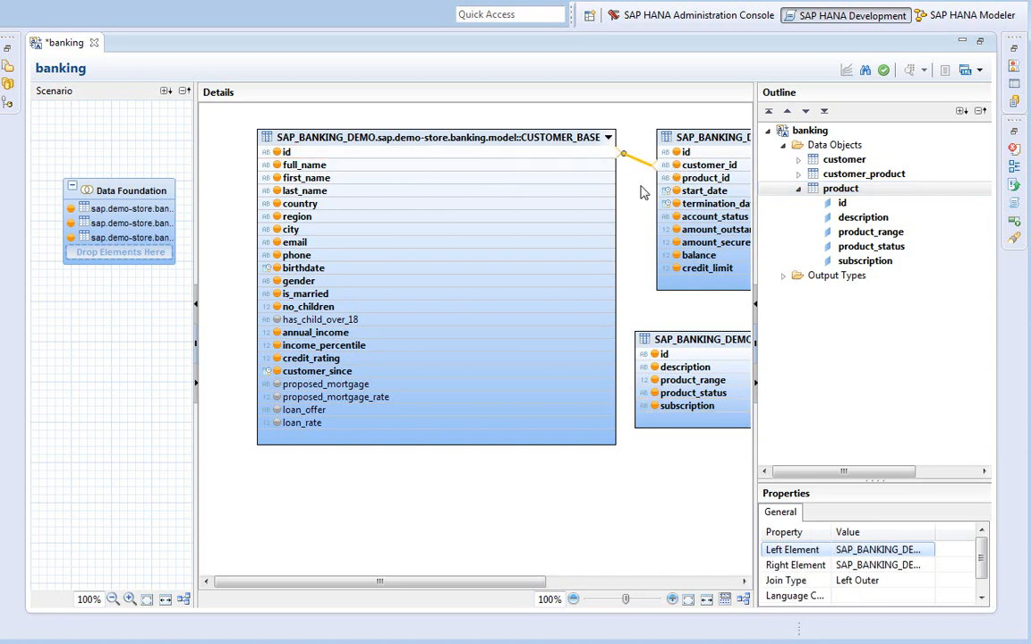
left_click_drag(870, 478, 860, 328)
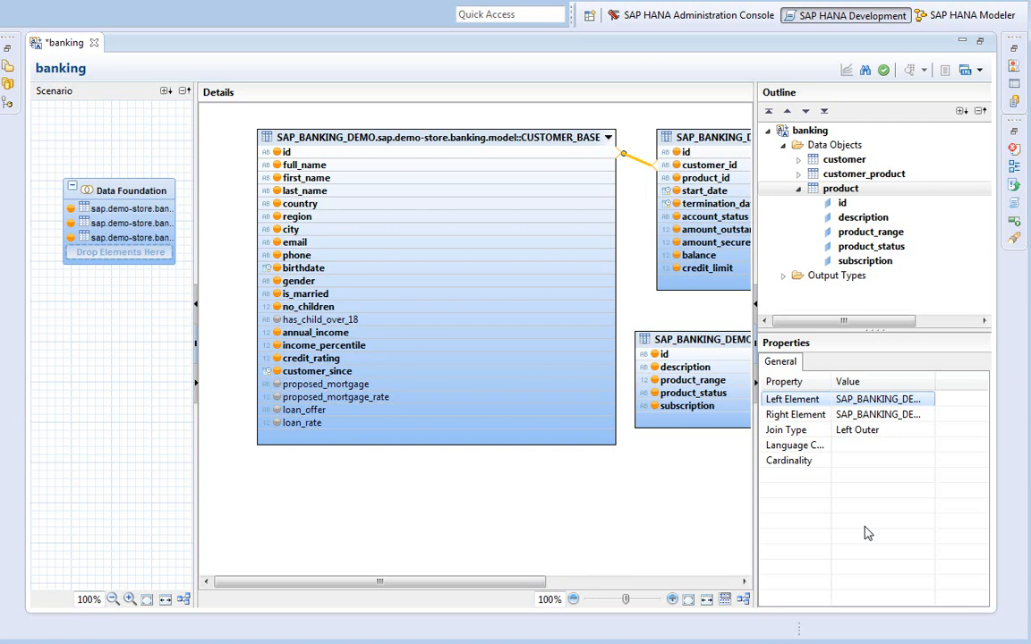
left_click(851, 460)
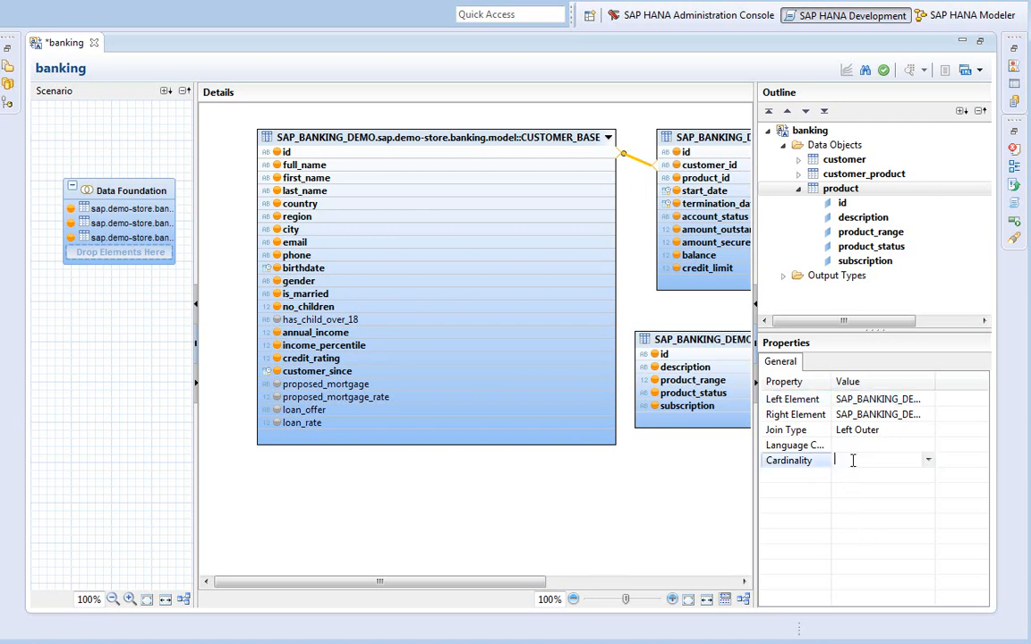
left_click(928, 460)
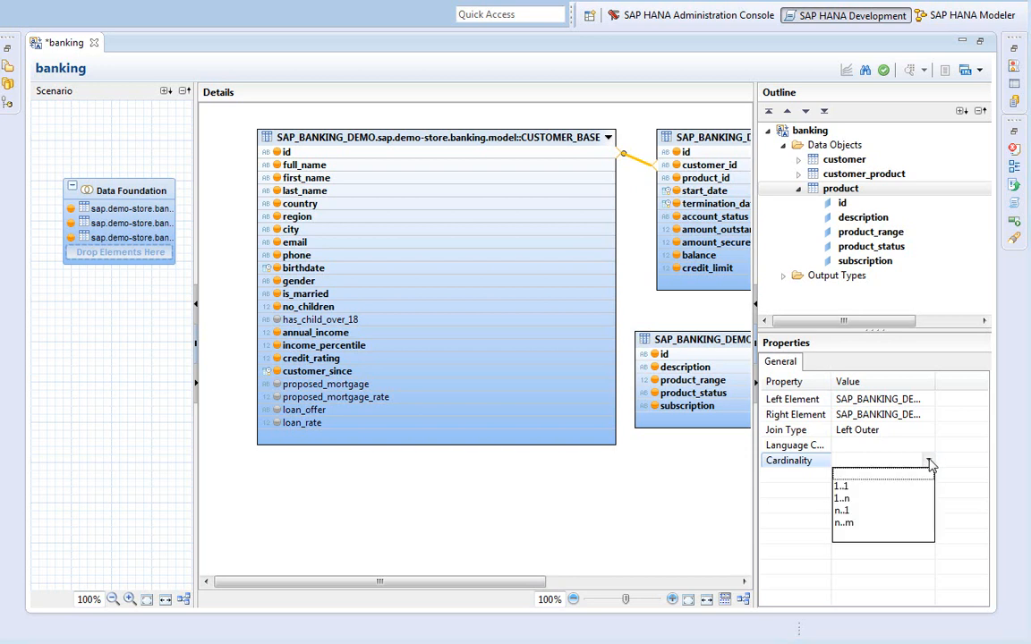
left_click(846, 498)
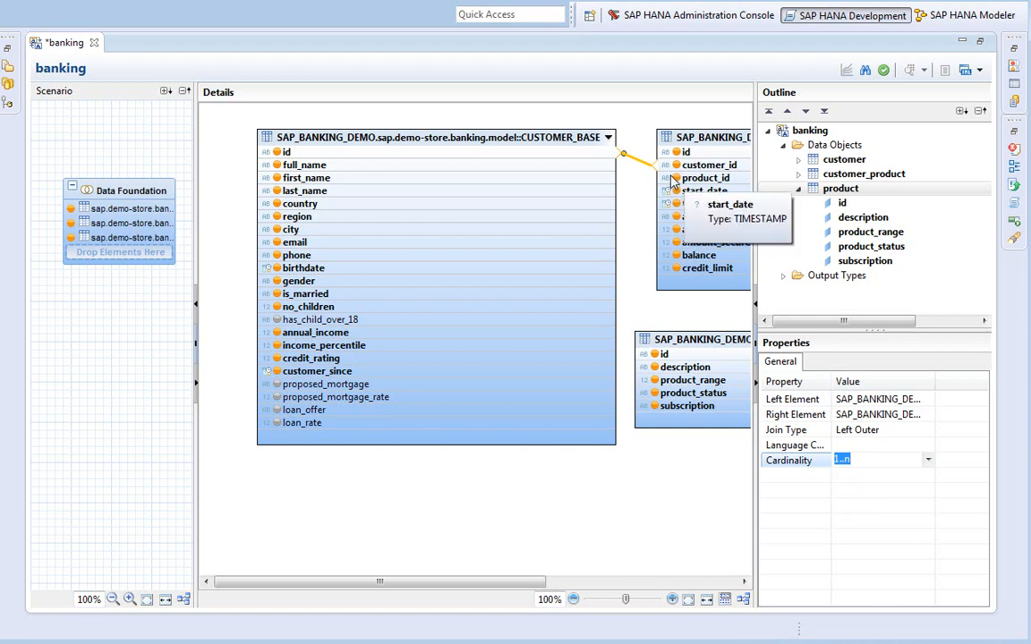
Join customer_product's product_id to the PRODUCT table's id with cardinality 1..1
left_click_drag(673, 179, 399, 484)
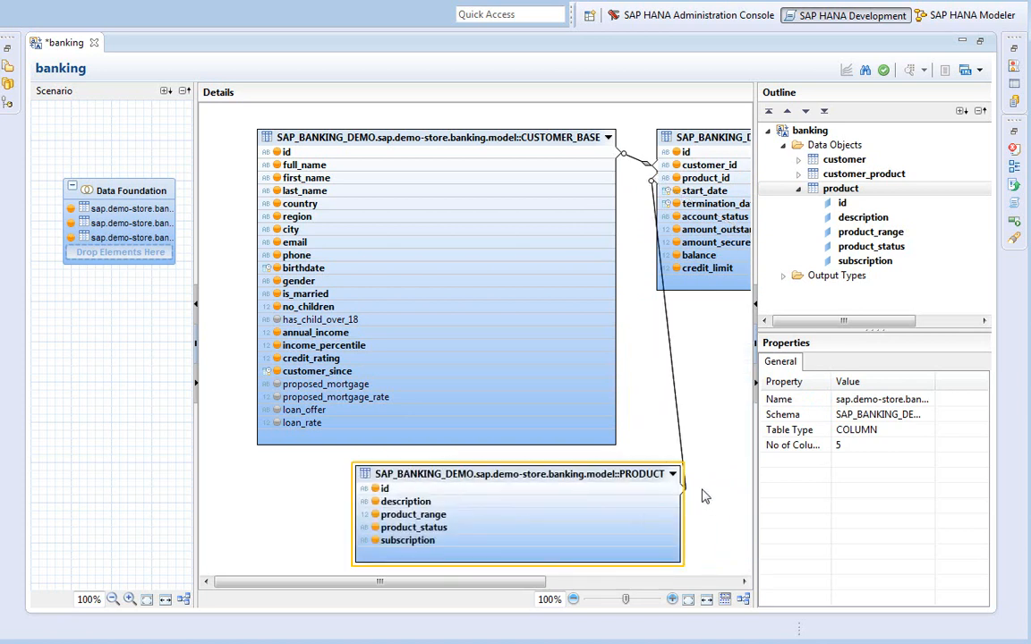
left_click(678, 416)
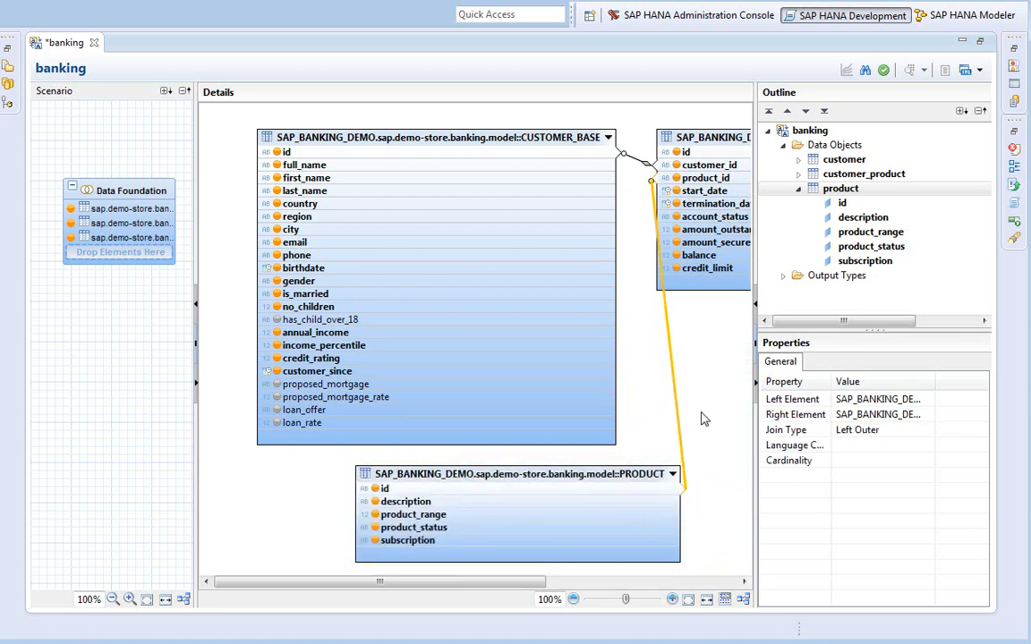
left_click(886, 460)
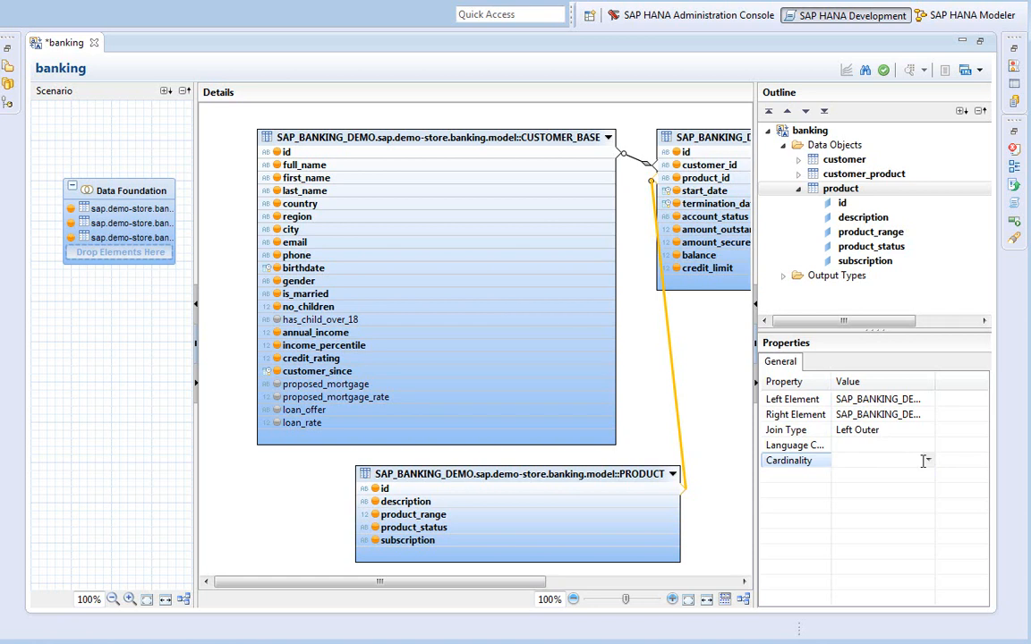
left_click(928, 461)
left_click(882, 484)
double_click(65, 42)
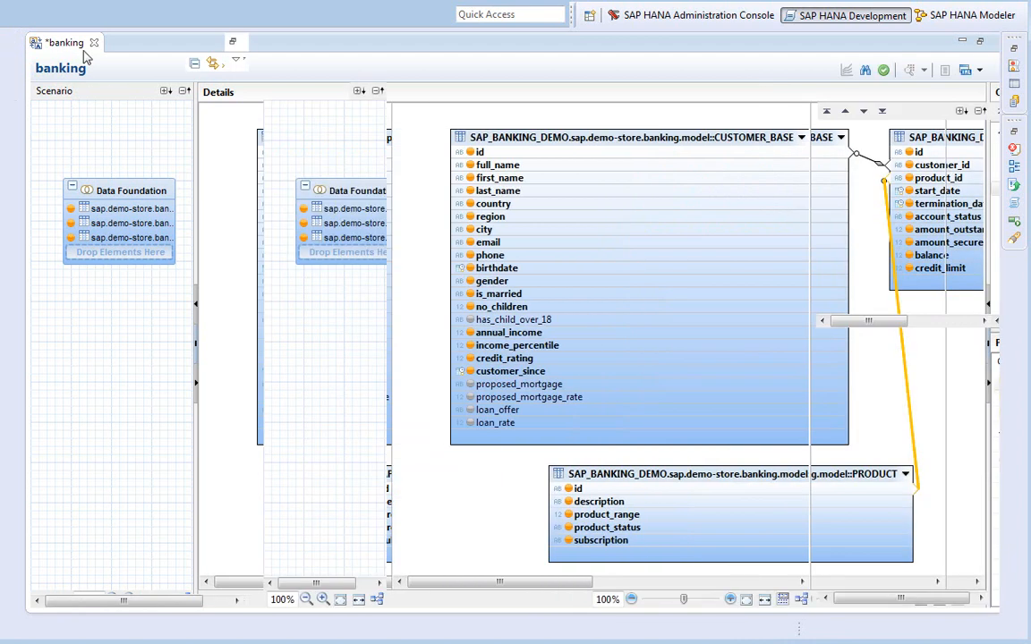
Activate banking.hprvocabulary through Team > Activate, saving the changes when prompted
right_click(157, 168)
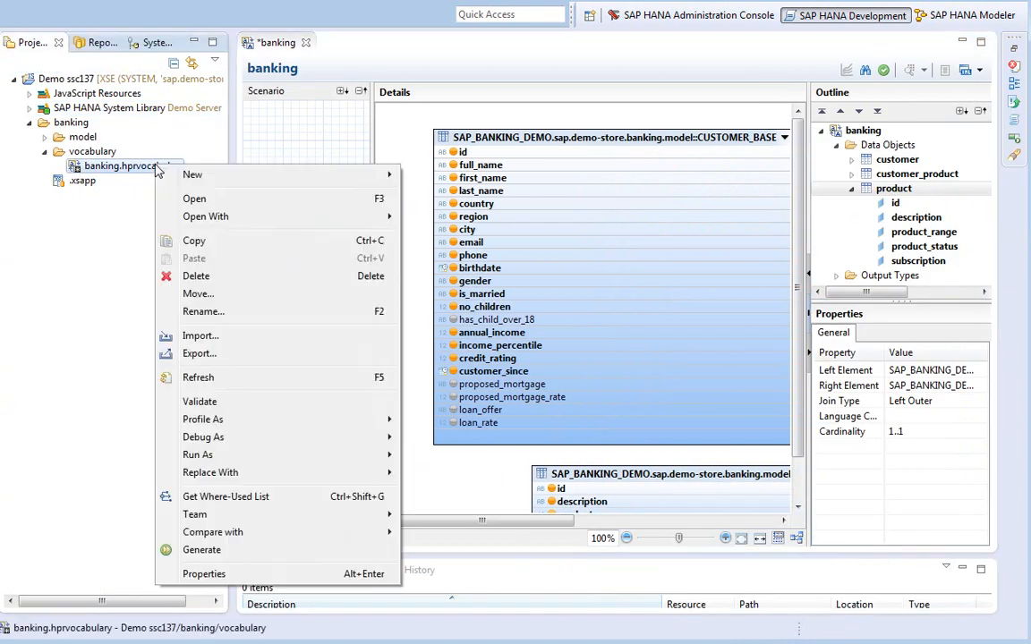
mouse_move(252, 517)
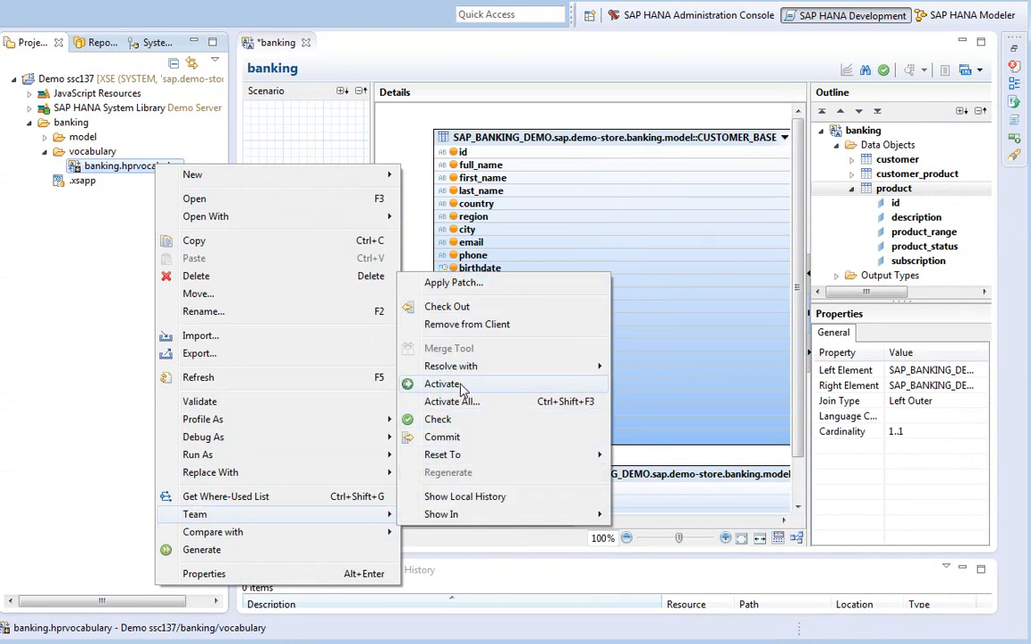
left_click(420, 384)
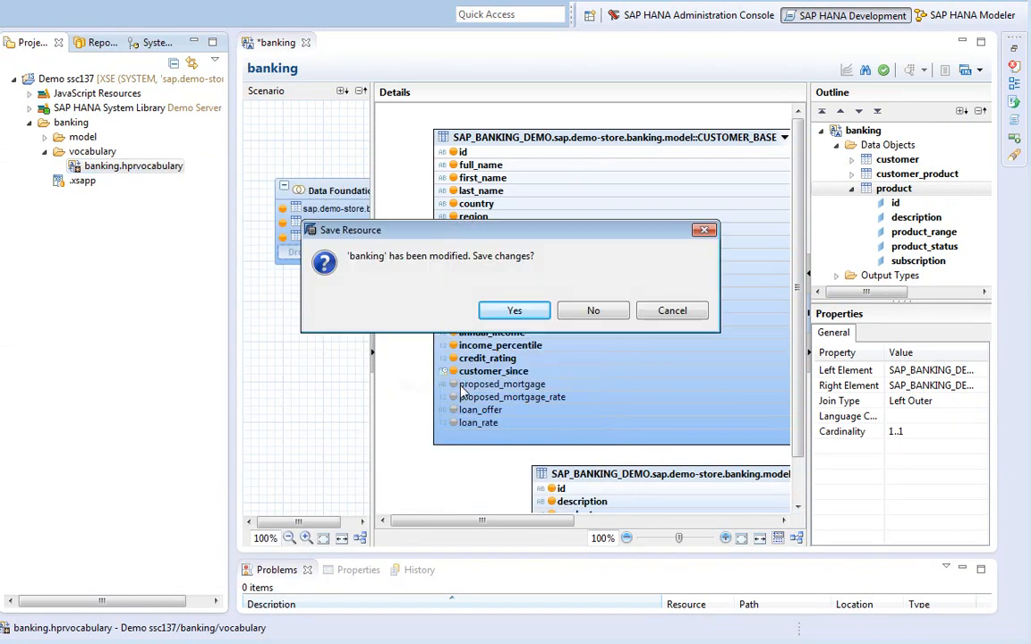
left_click(507, 312)
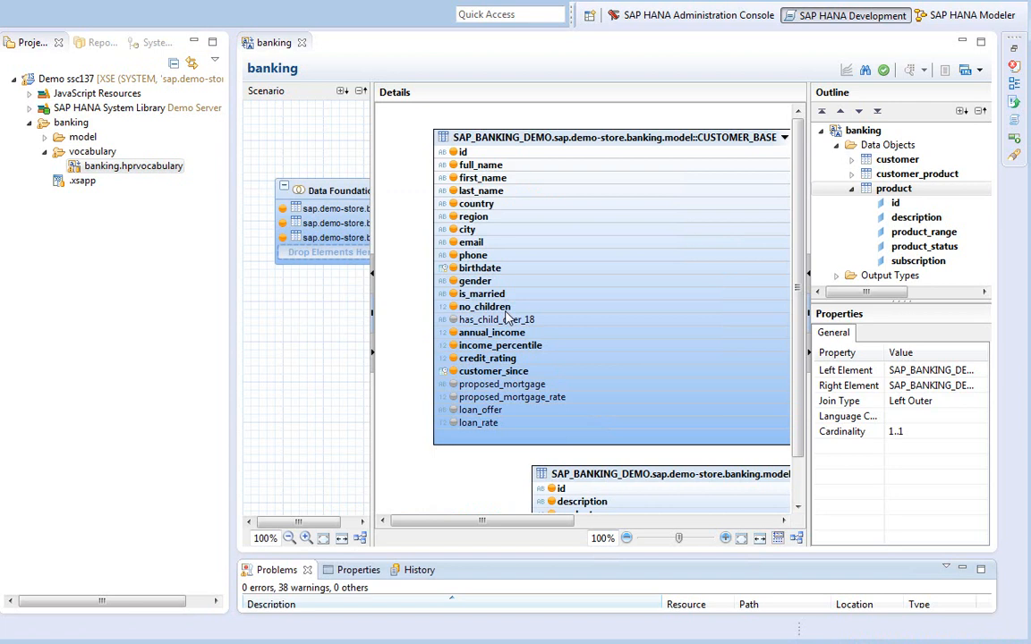
Open banking.hprvocabulary with the Text Editor to show its JSON source
right_click(104, 168)
mouse_move(191, 223)
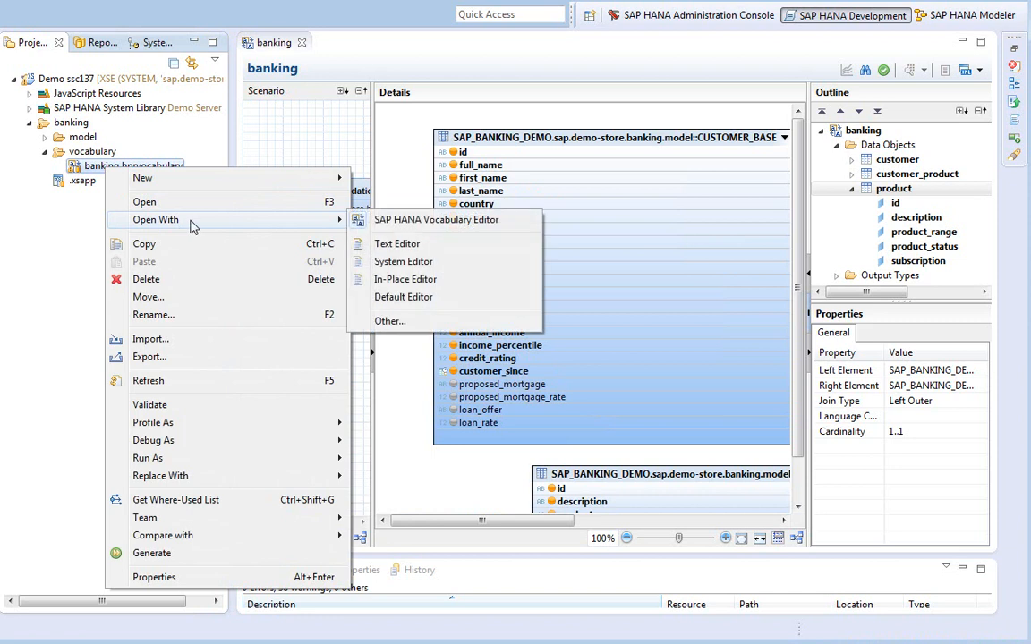
left_click(380, 242)
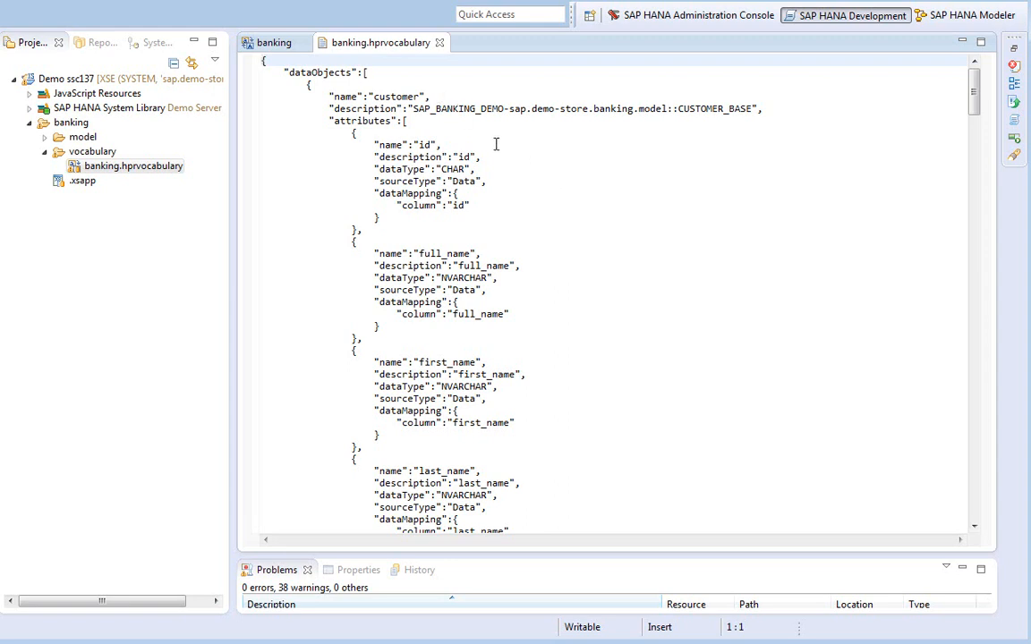
Scroll through the JSON, reviewing the customer_product association down to the product object's PRODUCT mapping
left_click_drag(975, 106, 975, 222)
left_click_drag(973, 232, 962, 288)
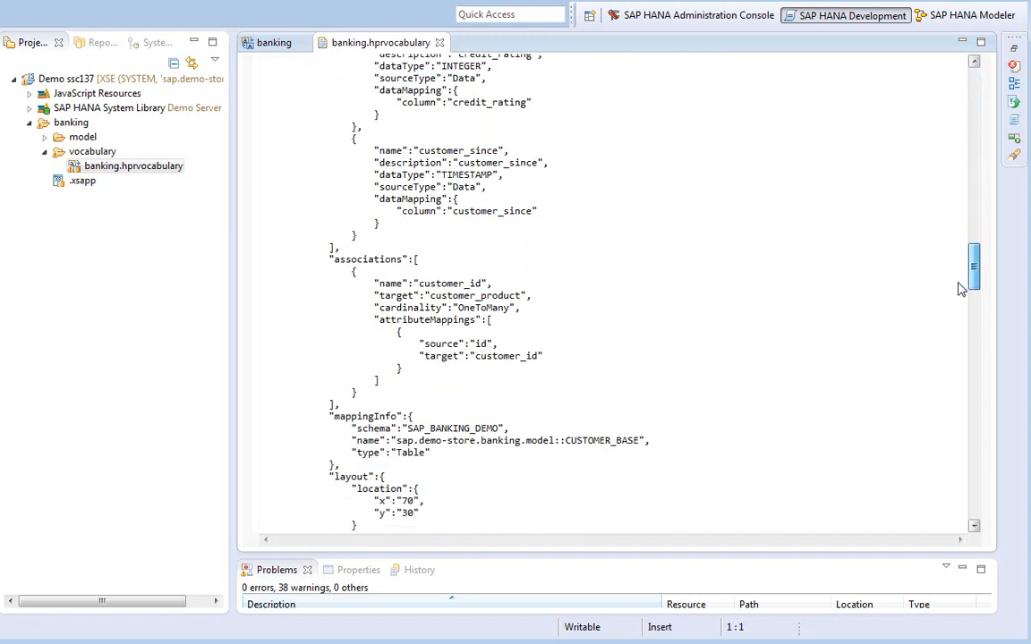
left_click(523, 295)
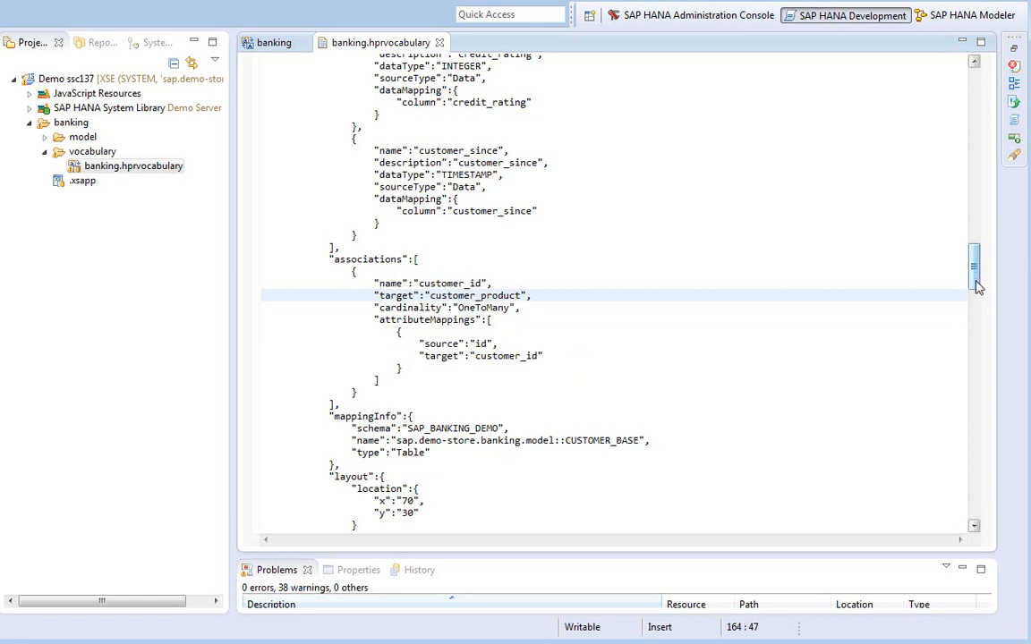
left_click_drag(978, 288, 976, 326)
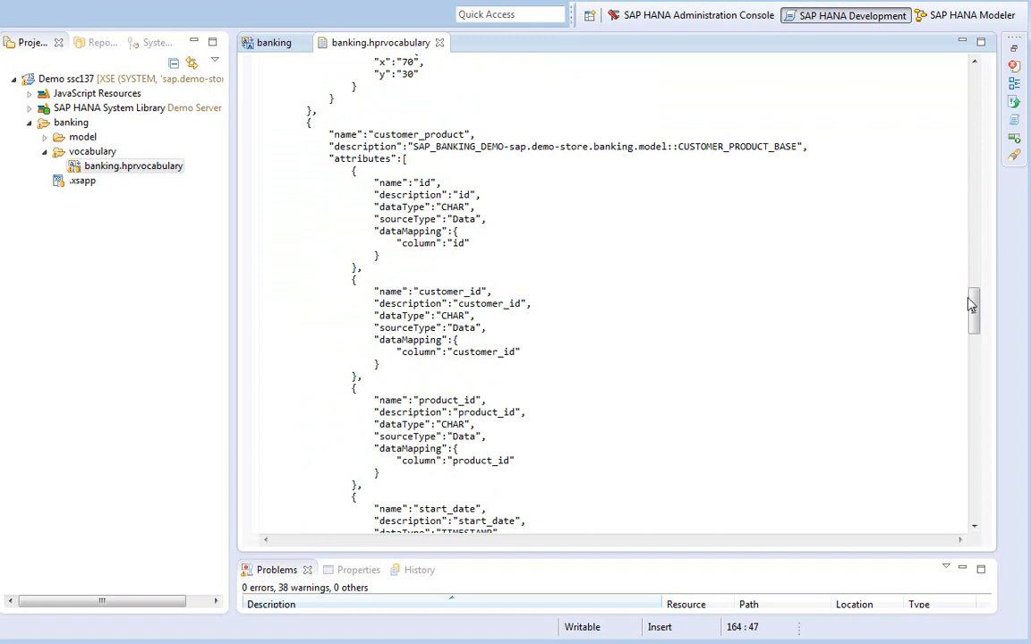
left_click_drag(976, 307, 940, 415)
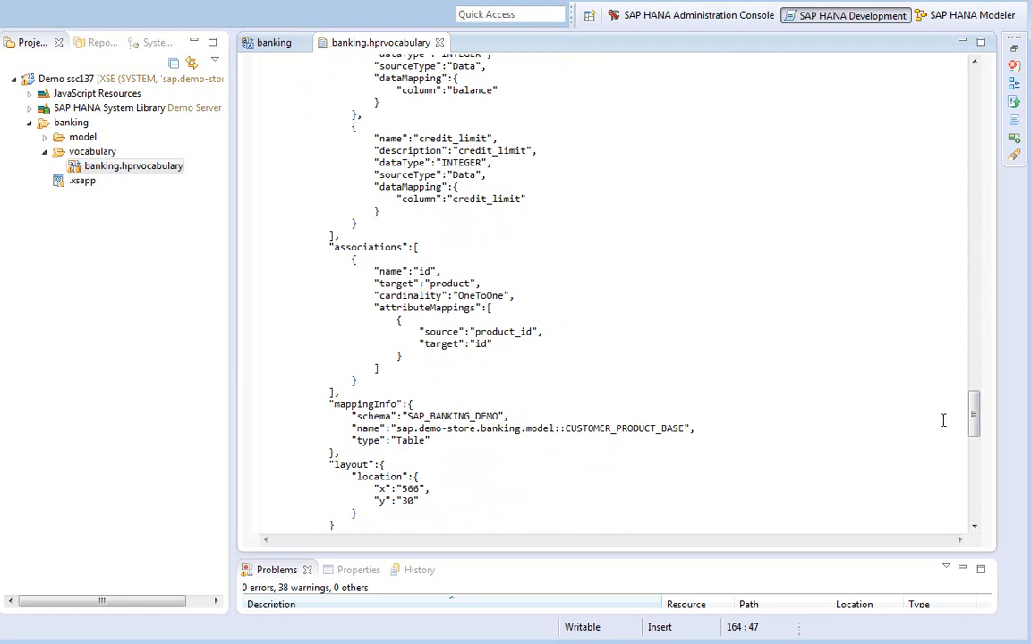
left_click_drag(977, 417, 977, 466)
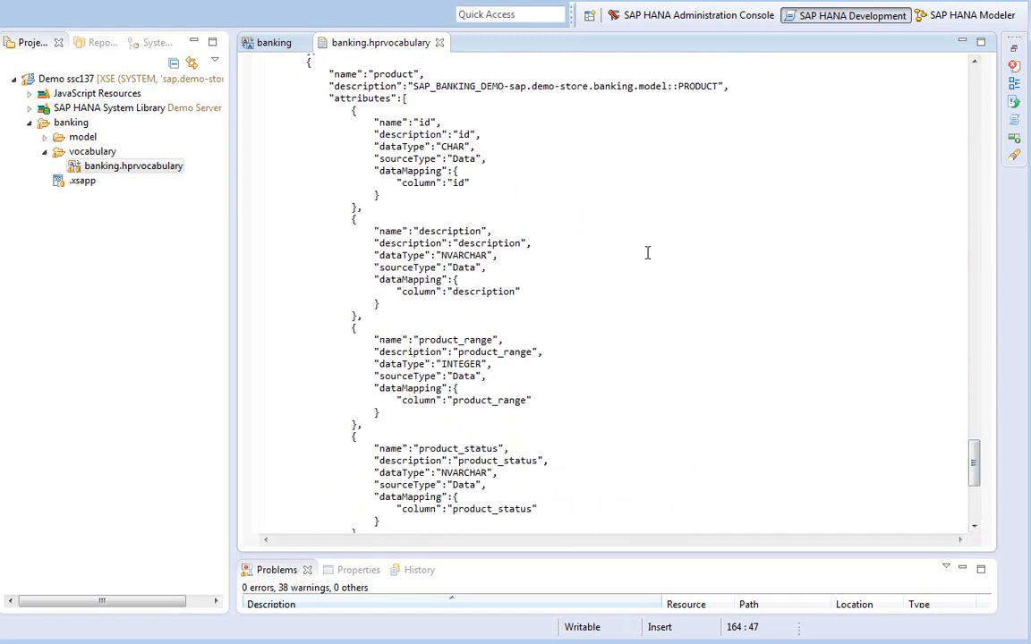
left_click_drag(974, 459, 974, 498)
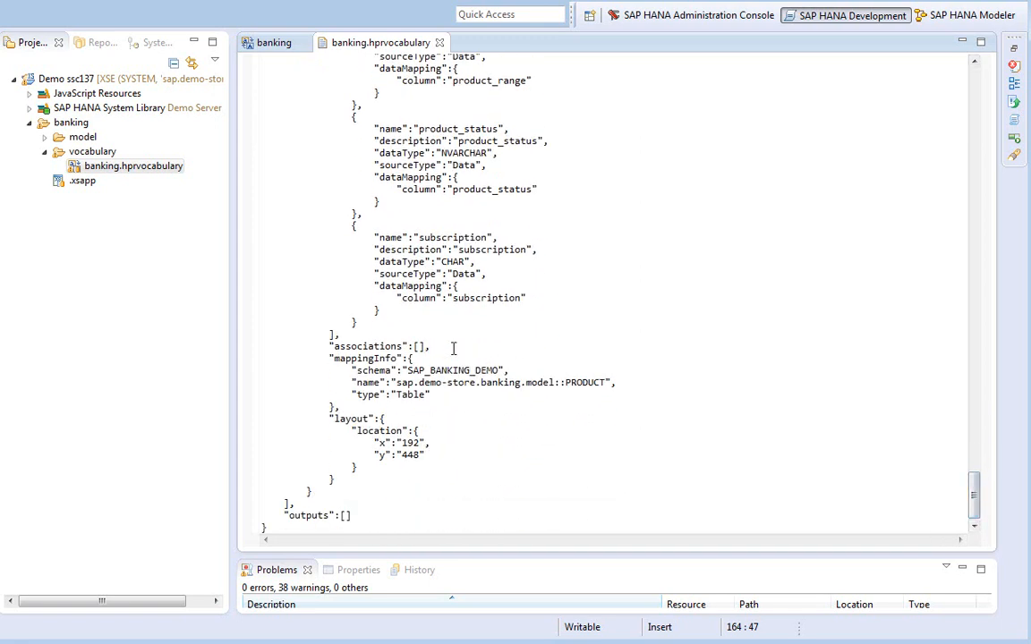